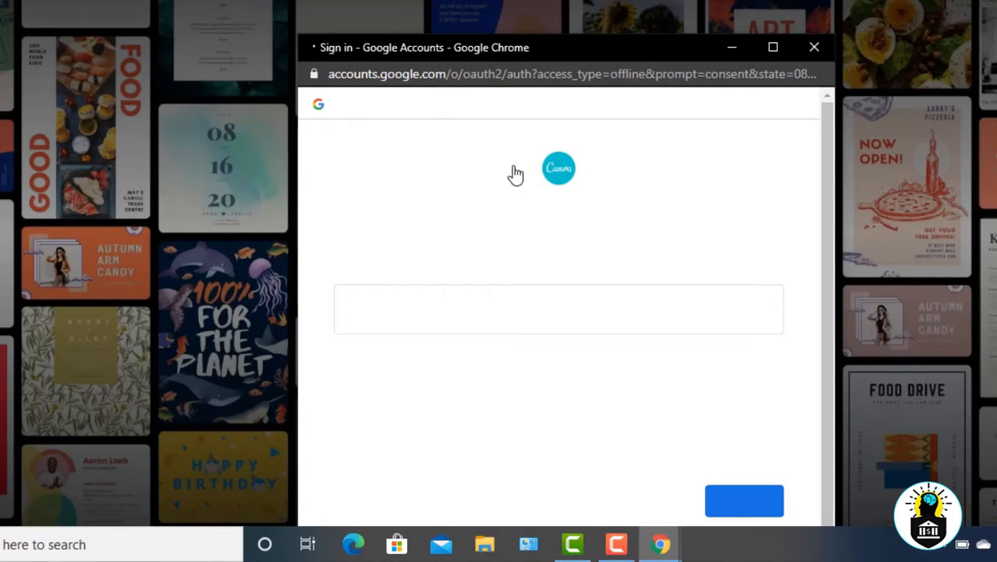
# Enter the Google account's e-mail address to sign in to Canva and continue to the password page
pyautogui.click(383, 308)
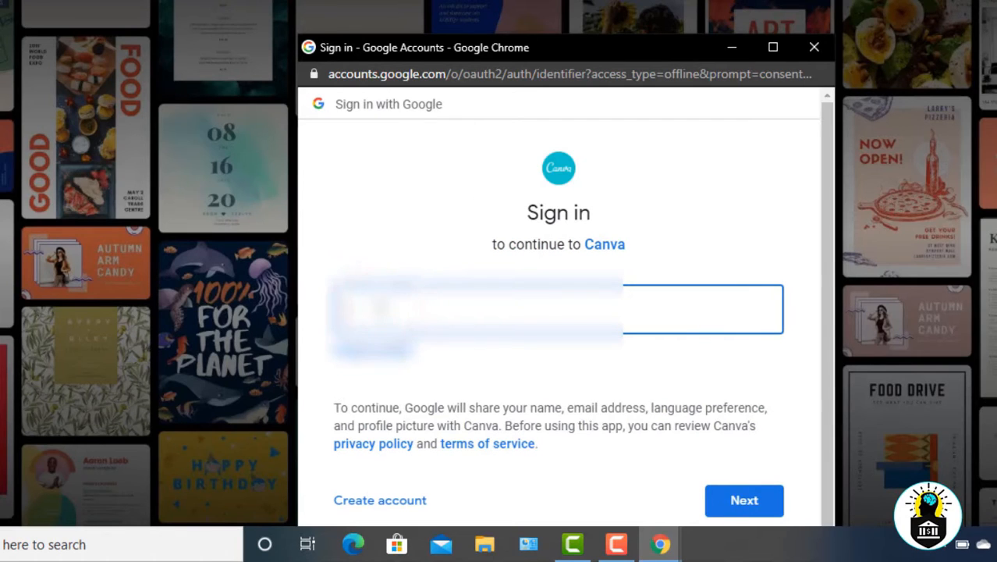
pyautogui.write('******')
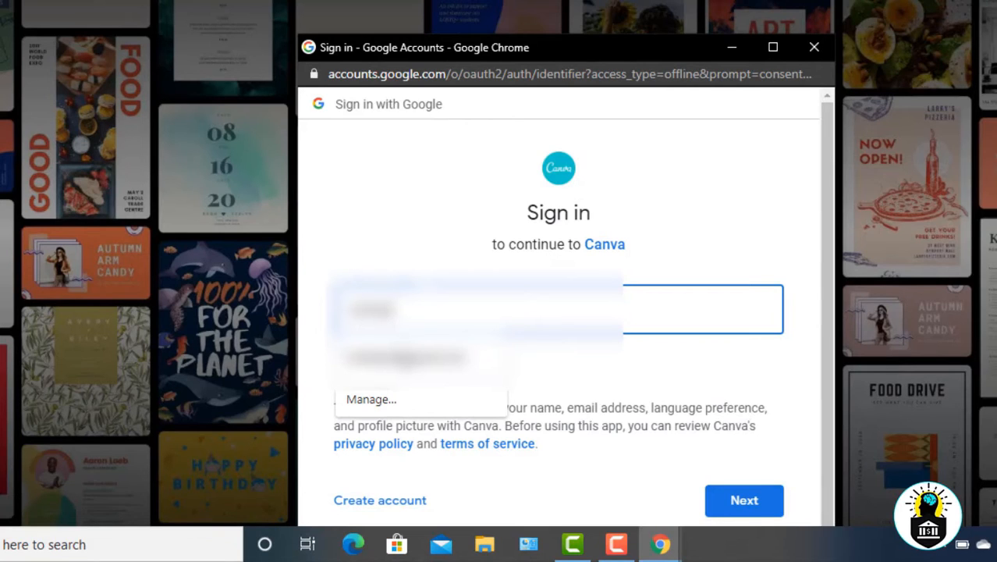
pyautogui.click(403, 355)
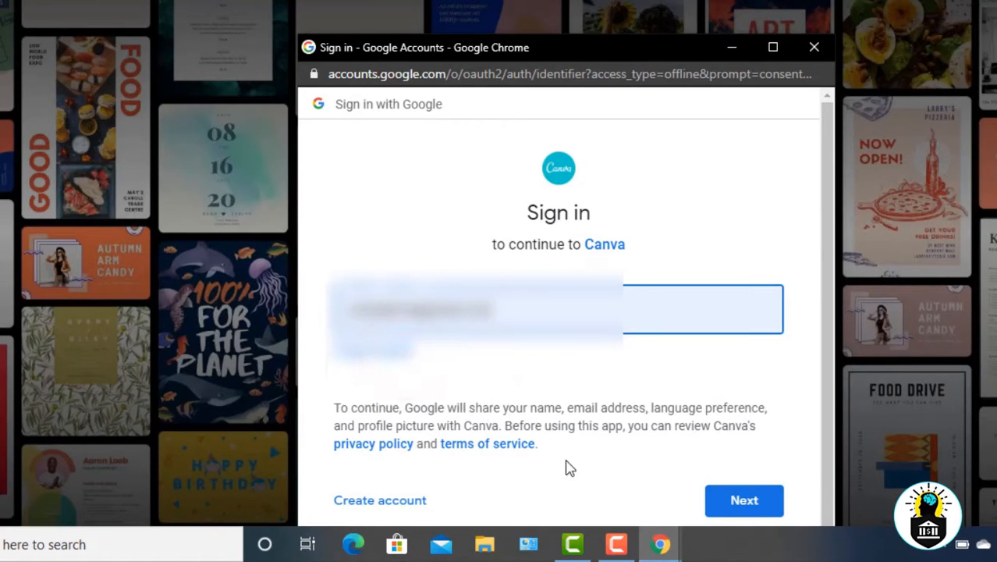
pyautogui.click(740, 506)
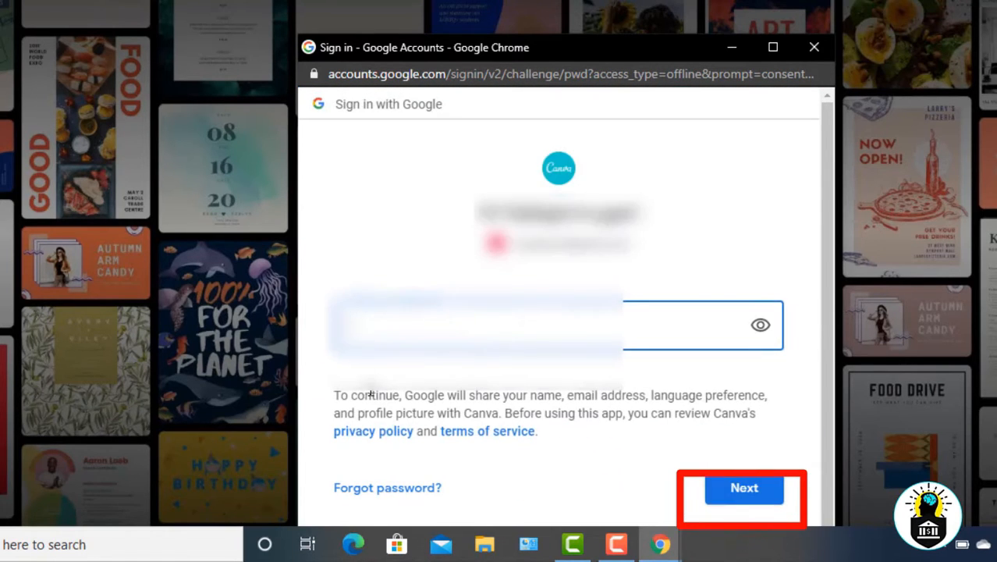
# Enter the Google account password and complete the sign-in to Canva
pyautogui.click(409, 326)
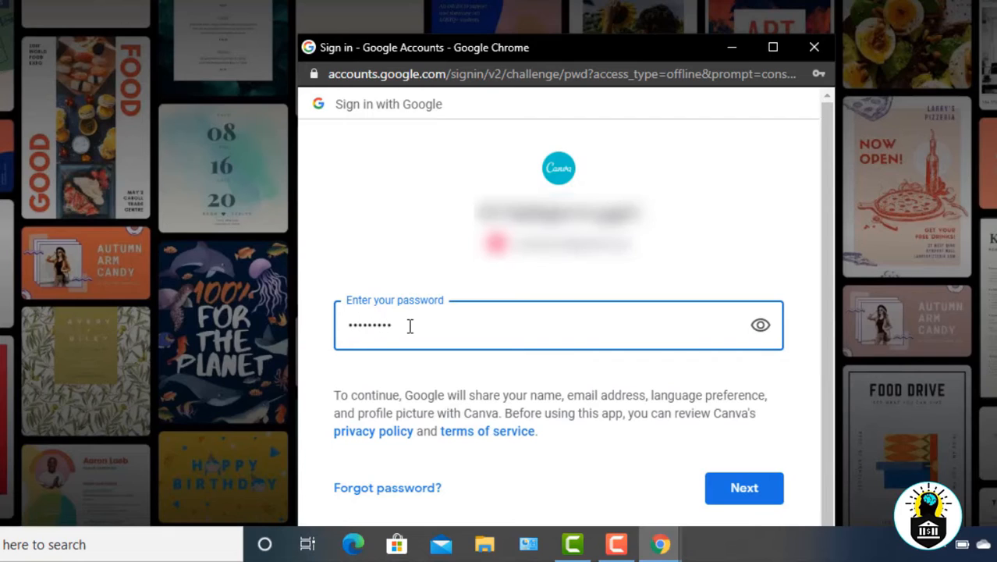
pyautogui.write('••')
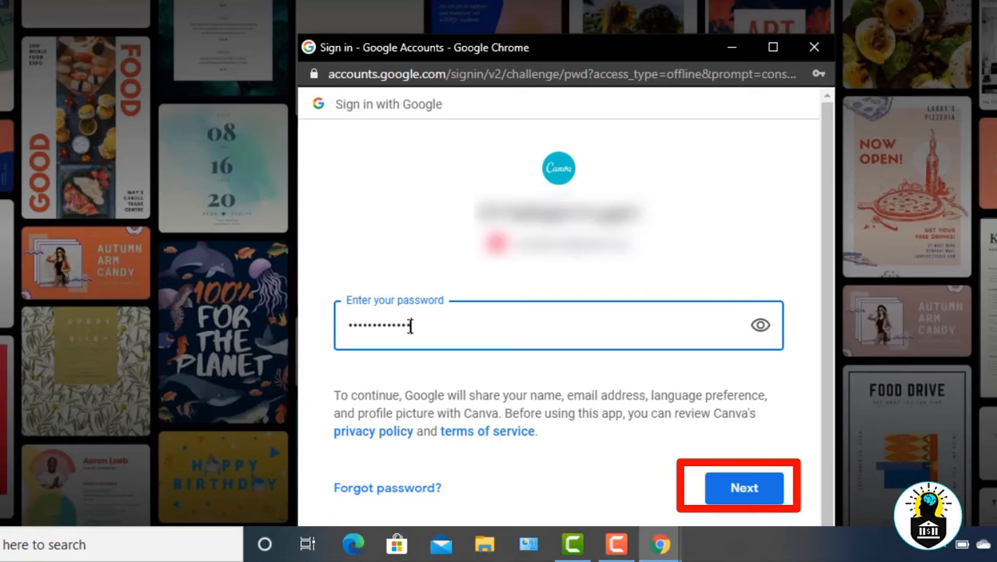
pyautogui.click(752, 490)
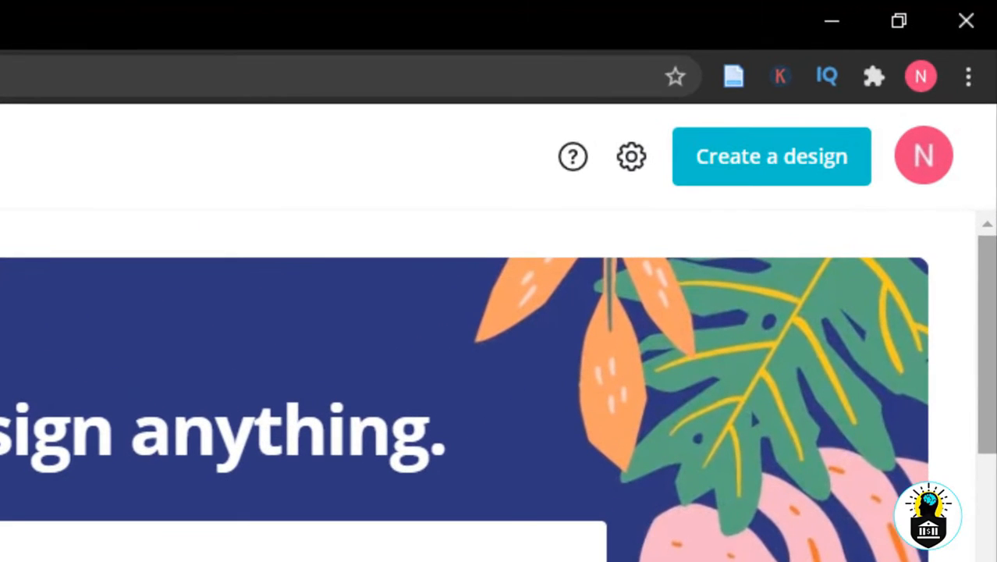
# Search the design types for "logo" and create a new blank Logo design
pyautogui.click(761, 167)
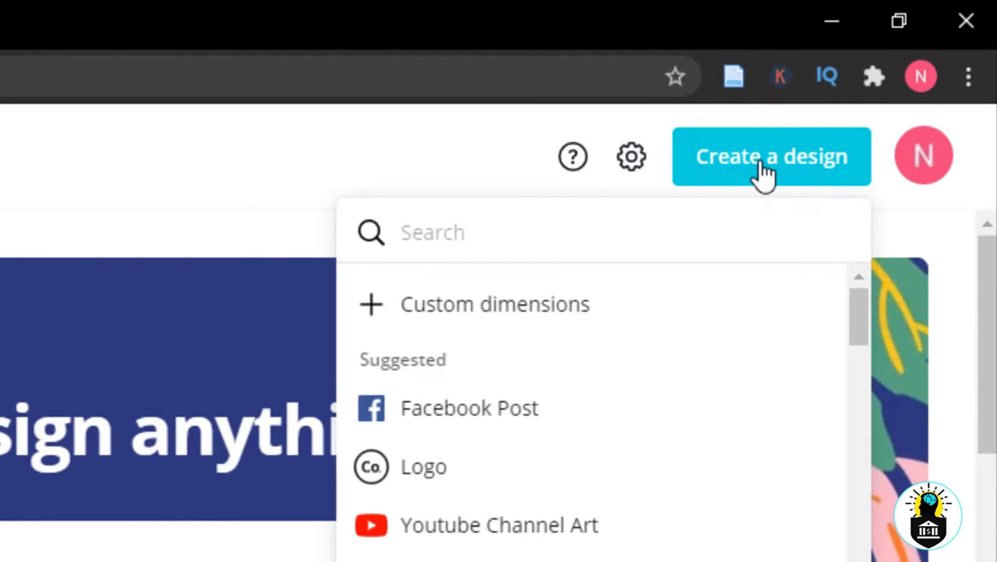
pyautogui.click(495, 234)
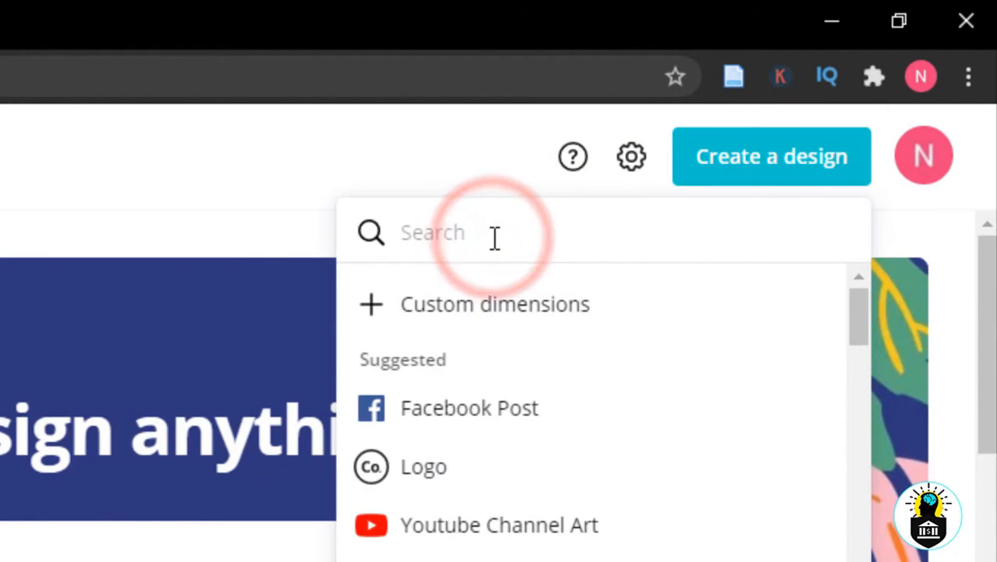
pyautogui.write('logo')
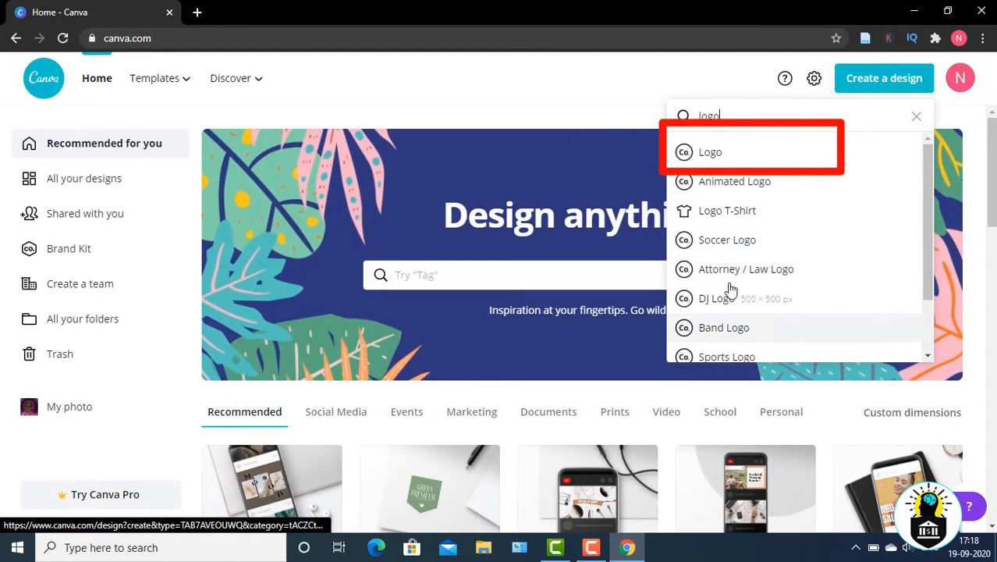
pyautogui.click(712, 156)
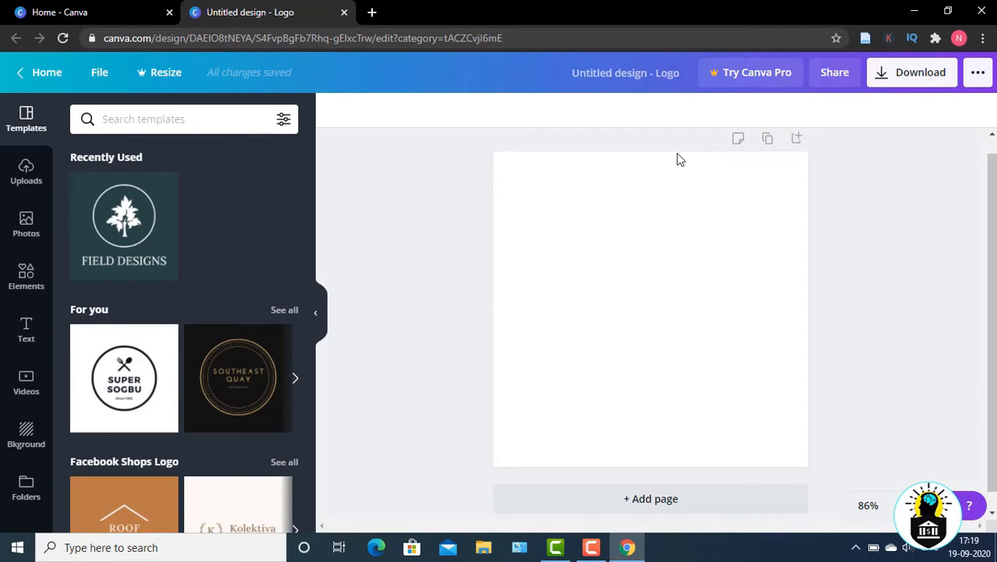
# Look through the editor's uploaded images and videos, stock photos, elements, text styles and backgrounds available for the logo
pyautogui.click(570, 269)
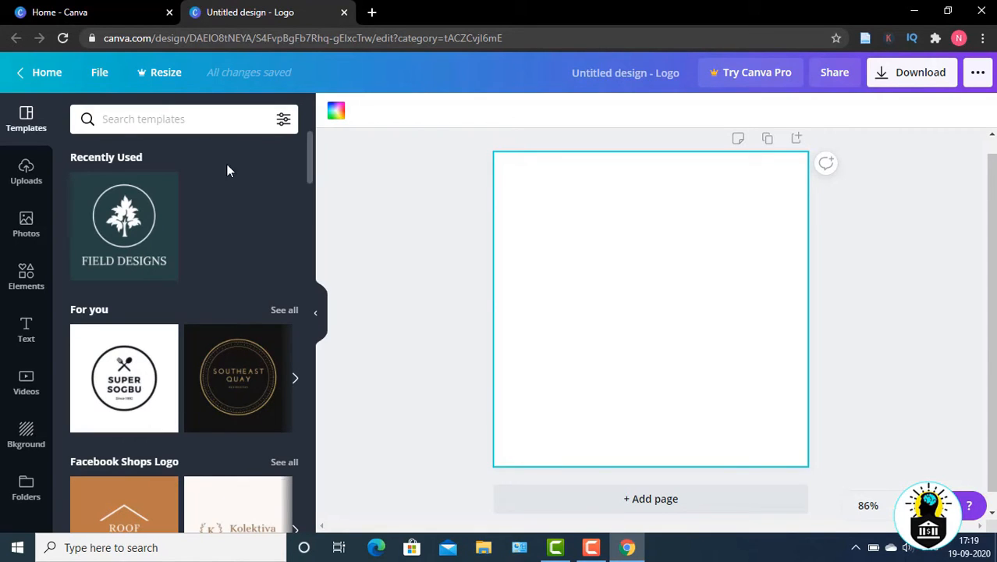
pyautogui.click(26, 177)
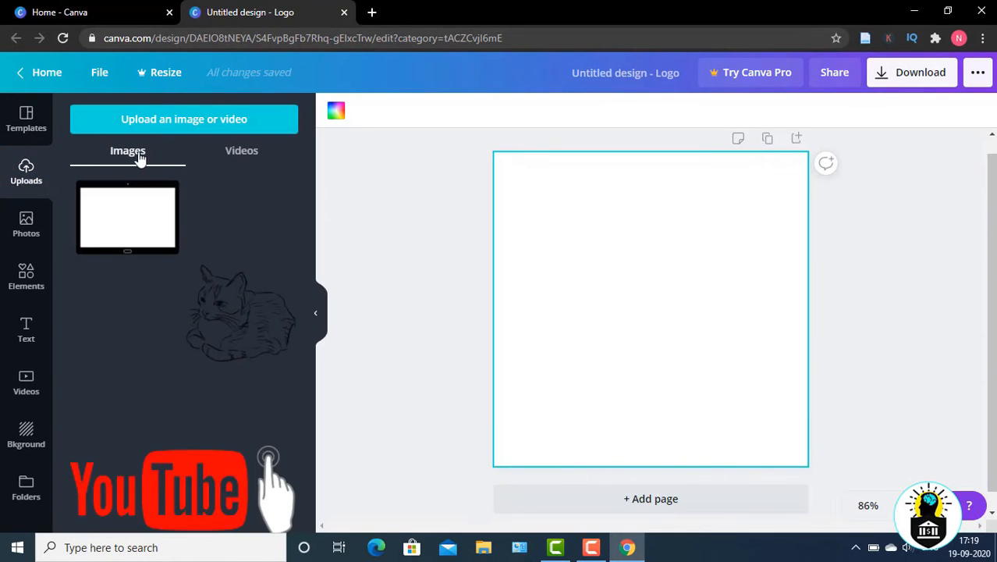
pyautogui.click(241, 154)
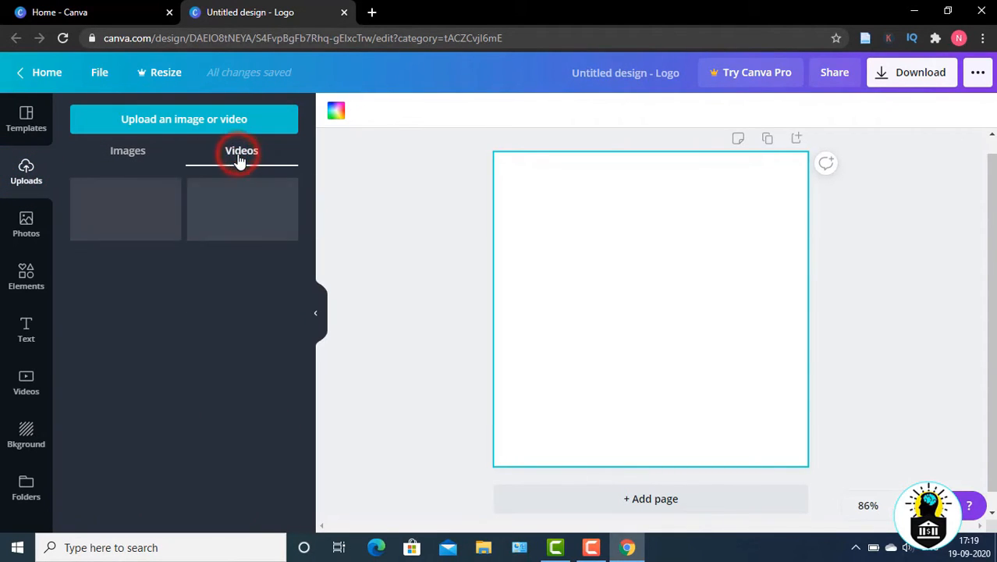
pyautogui.click(24, 226)
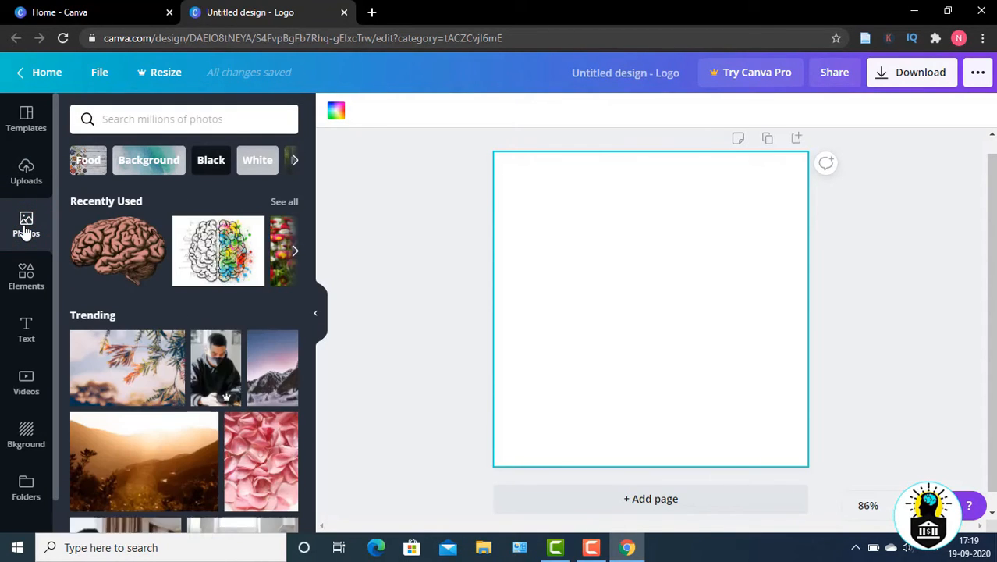
pyautogui.click(85, 241)
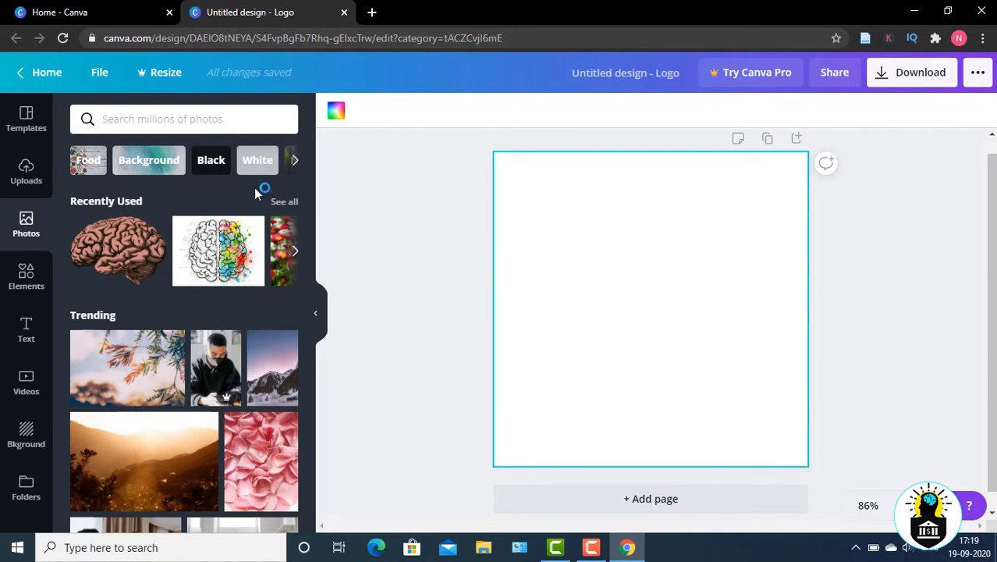
pyautogui.click(28, 281)
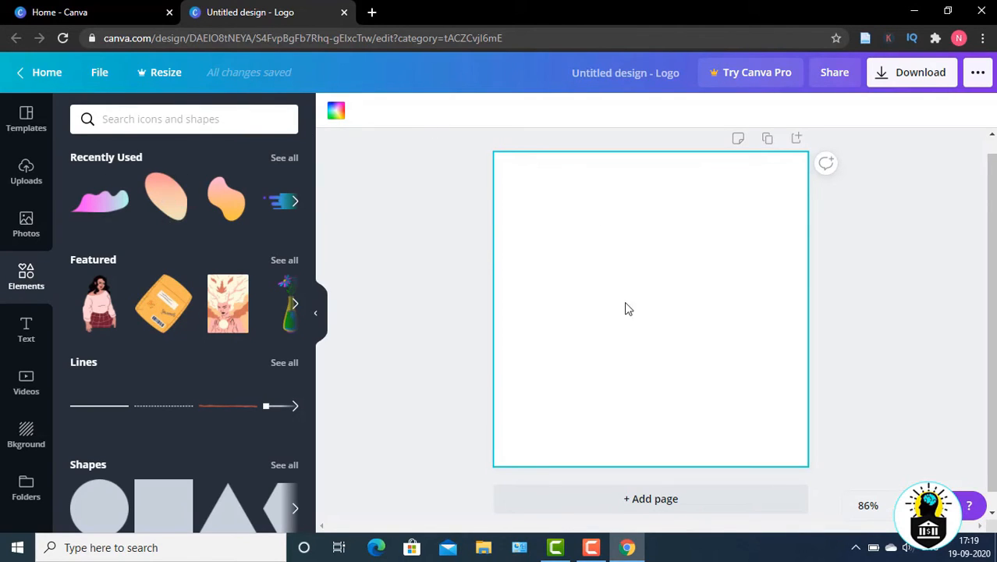
pyautogui.click(27, 336)
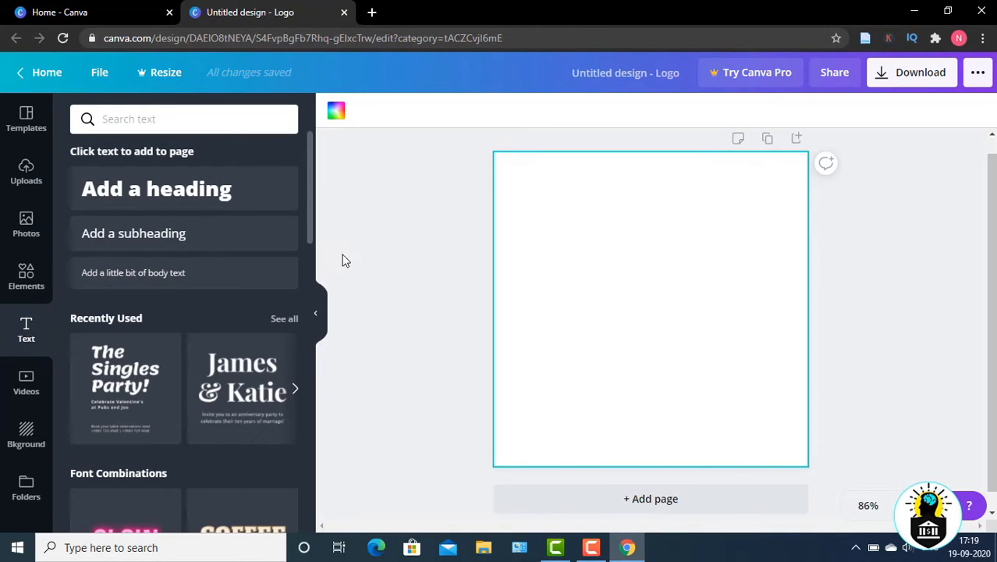
pyautogui.moveTo(309, 196); pyautogui.dragTo(364, 187)
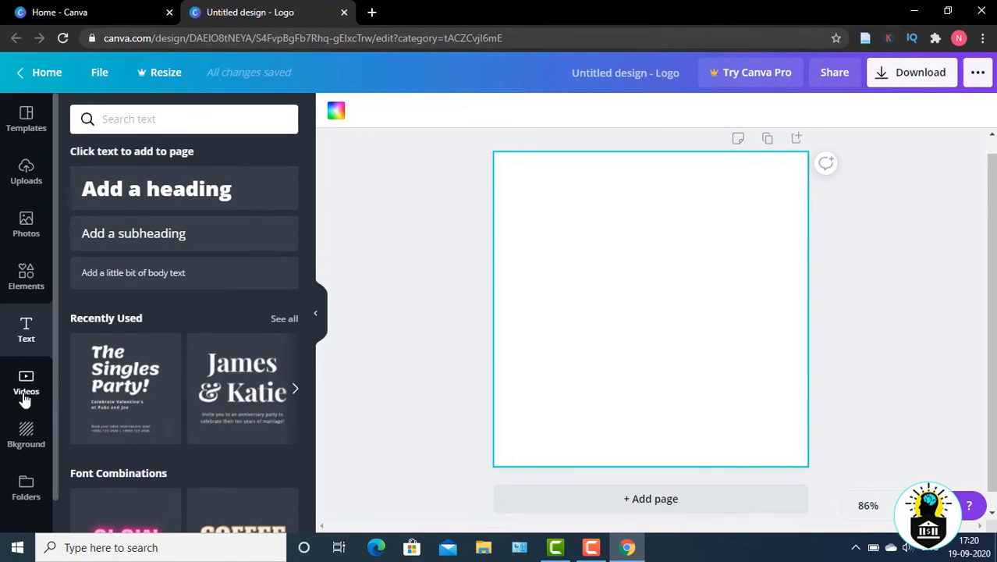
pyautogui.click(26, 435)
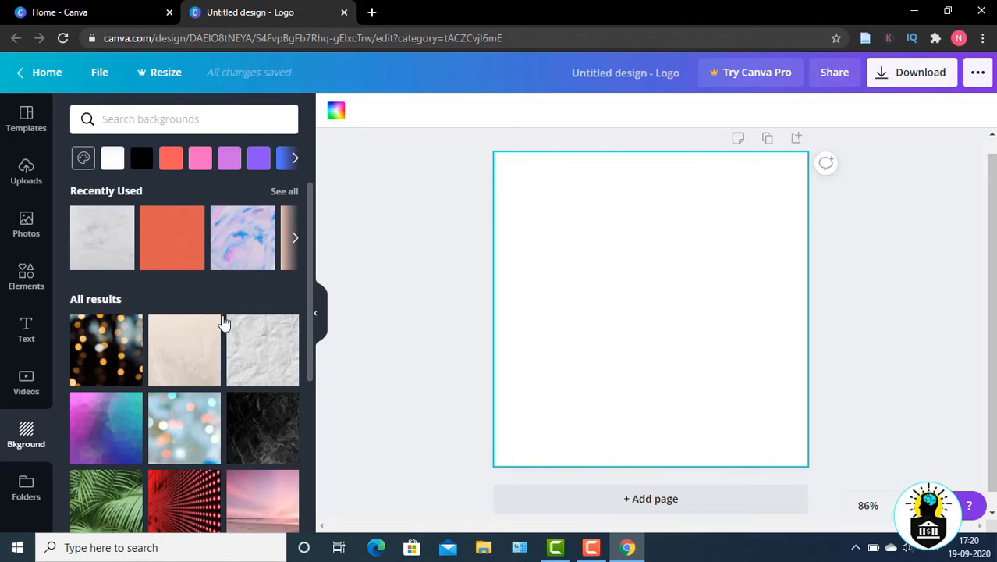
pyautogui.moveTo(312, 336); pyautogui.dragTo(338, 306)
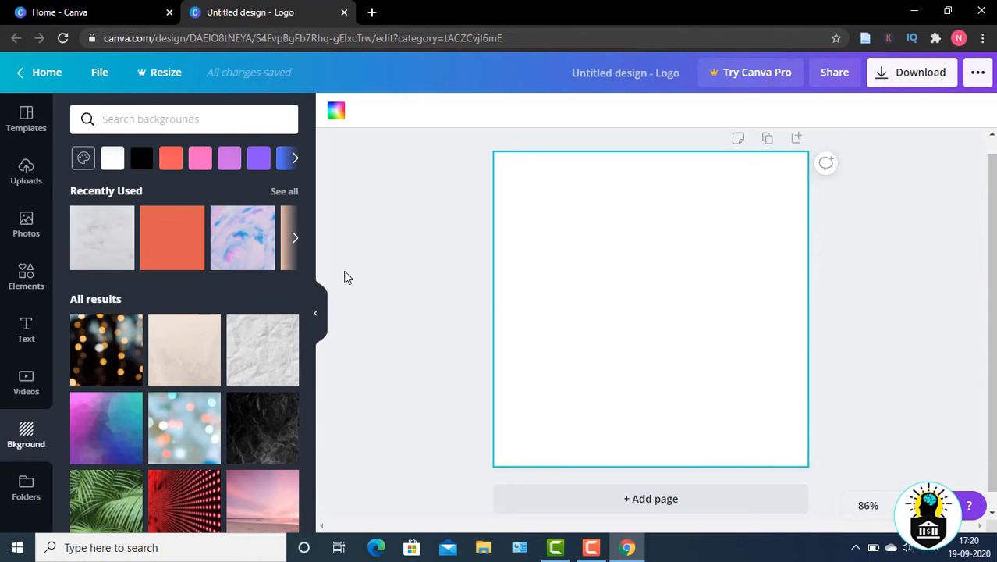
pyautogui.click(572, 255)
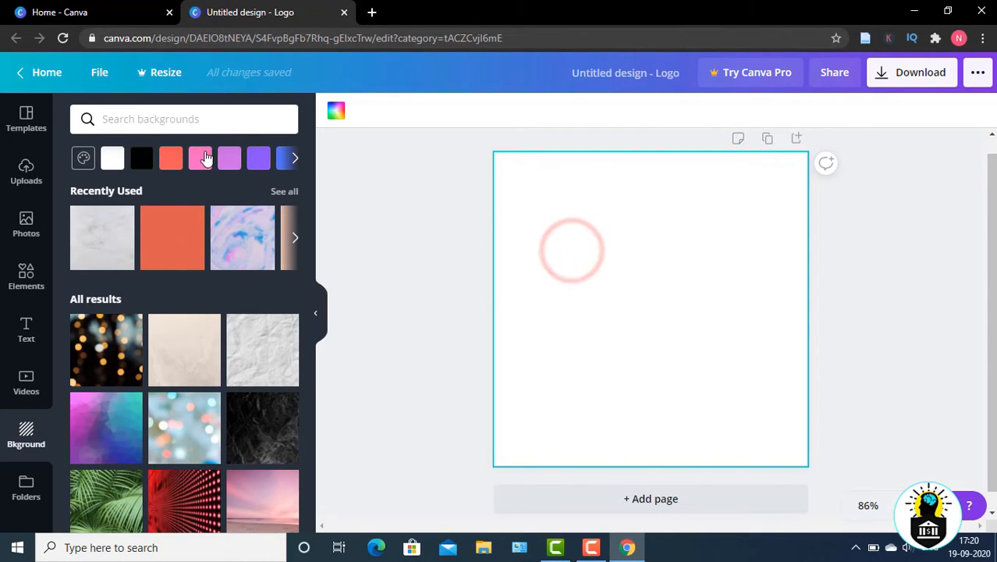
# Add the uploaded grey-and-black headphones image to the blank page and rotate it so the headband sits upright on top
pyautogui.click(27, 173)
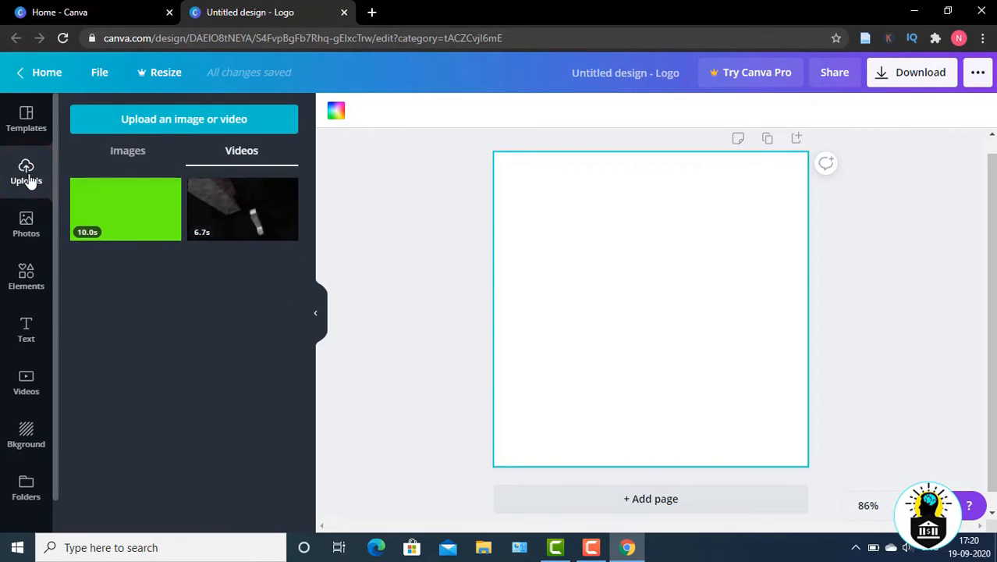
pyautogui.click(126, 153)
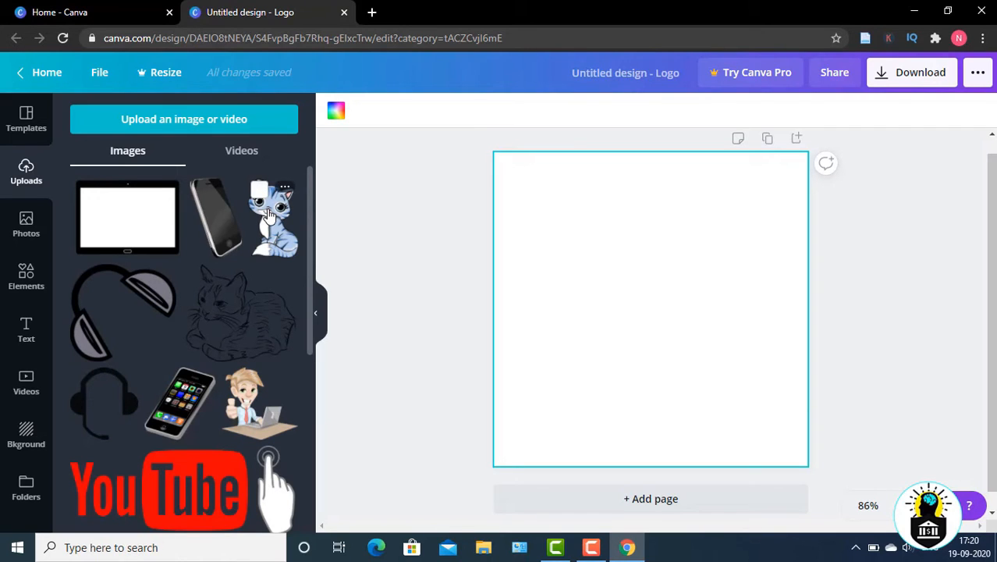
pyautogui.click(141, 299)
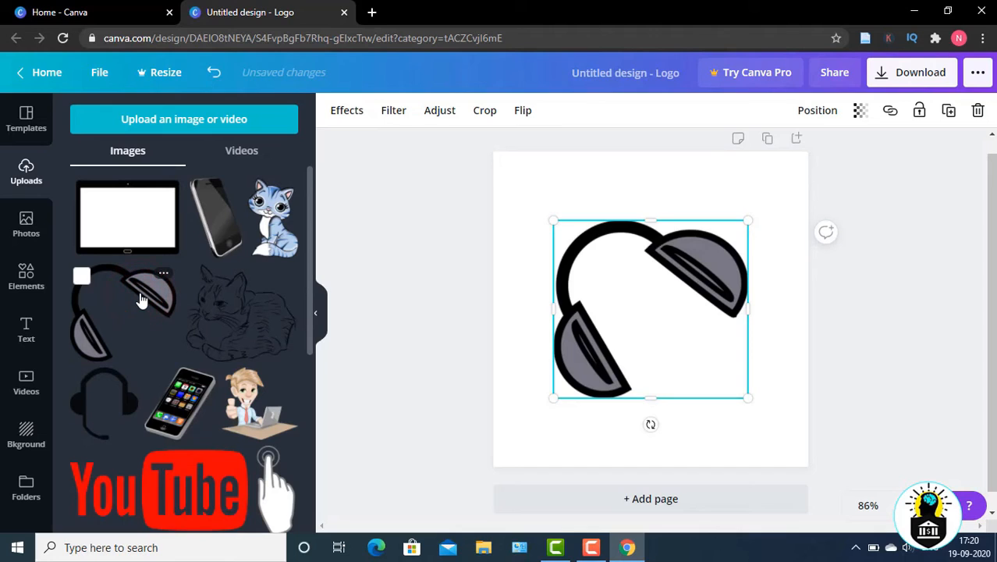
pyautogui.moveTo(649, 423); pyautogui.dragTo(634, 403)
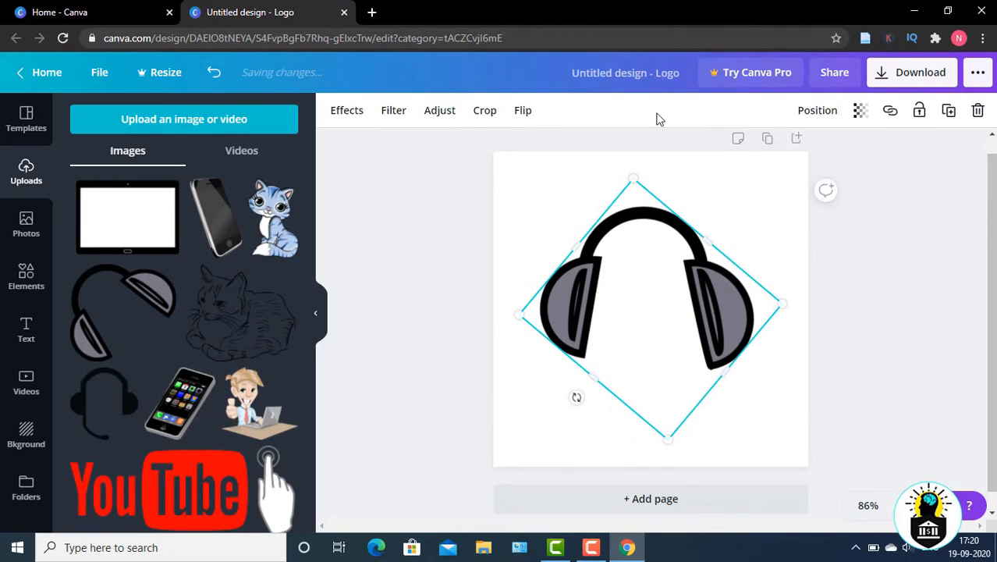
# Shrink the headphones to roughly half their size and move them to the upper middle of the page
pyautogui.moveTo(633, 175); pyautogui.dragTo(676, 282)
pyautogui.moveTo(681, 294); pyautogui.dragTo(679, 293)
pyautogui.moveTo(669, 379); pyautogui.dragTo(679, 263)
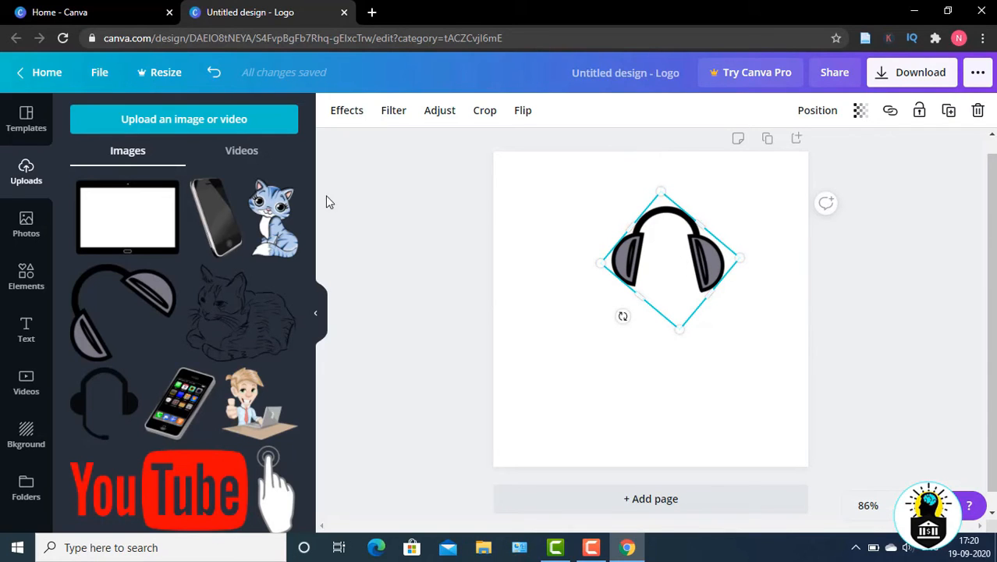
# Add the uploaded blue cat image and position it in front of the headphones, with its head between the ear cups
pyautogui.click(279, 238)
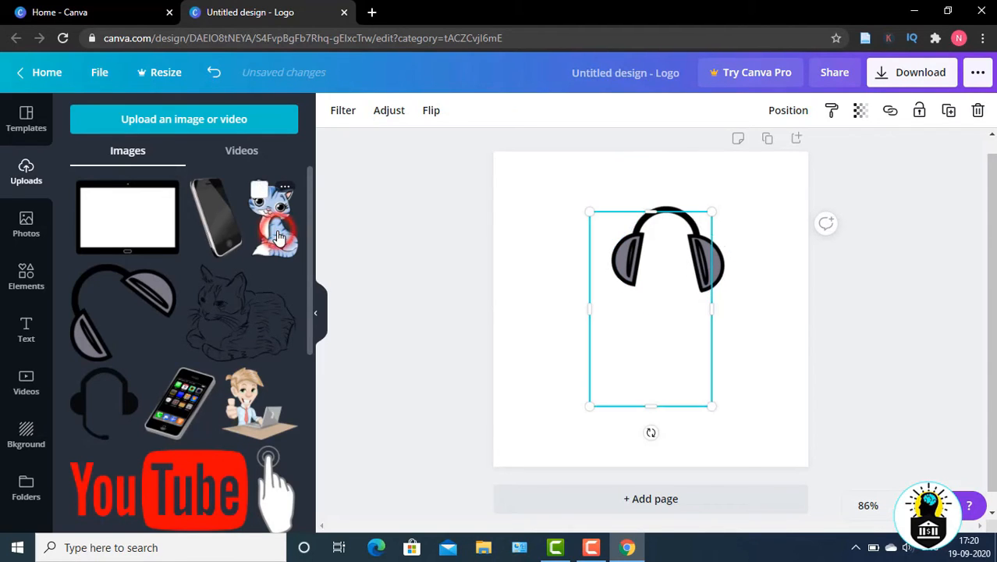
pyautogui.moveTo(652, 312); pyautogui.dragTo(673, 309)
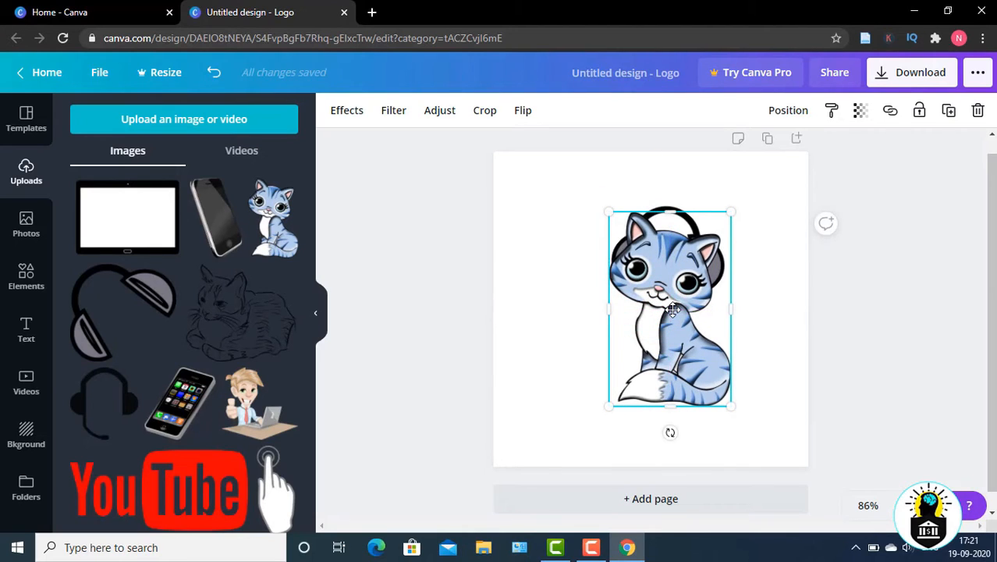
pyautogui.click(678, 195)
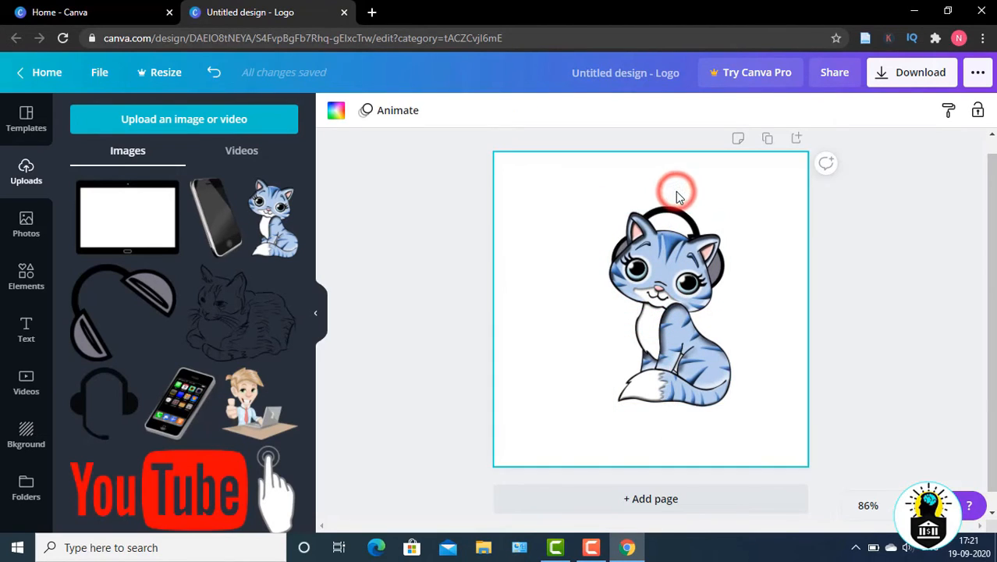
pyautogui.moveTo(693, 285); pyautogui.dragTo(692, 305)
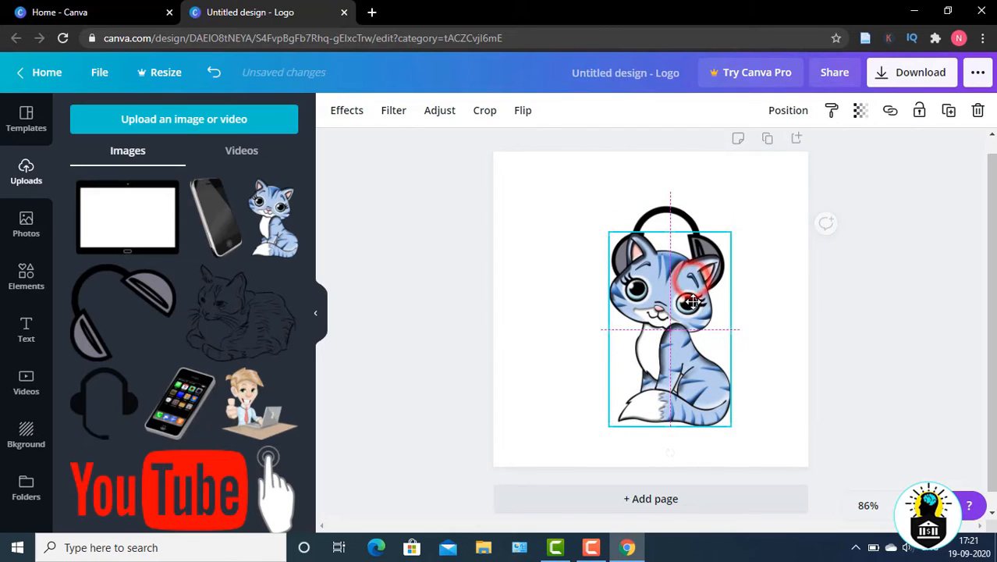
# Enlarge the headphones to fit around the cat's head, rotate them slightly clockwise and align them with the head
pyautogui.click(676, 211)
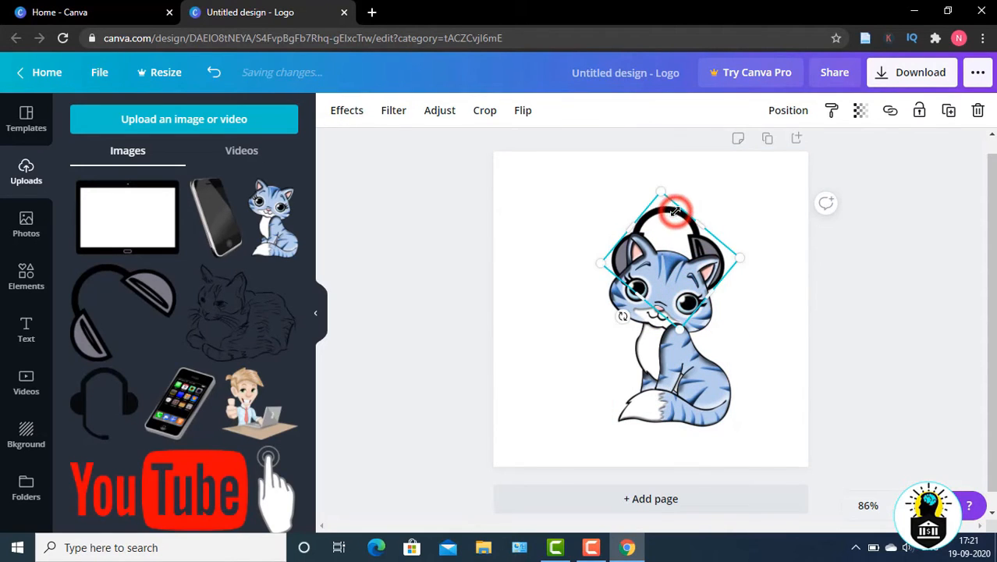
pyautogui.moveTo(586, 266); pyautogui.dragTo(561, 264)
pyautogui.moveTo(634, 218); pyautogui.dragTo(654, 239)
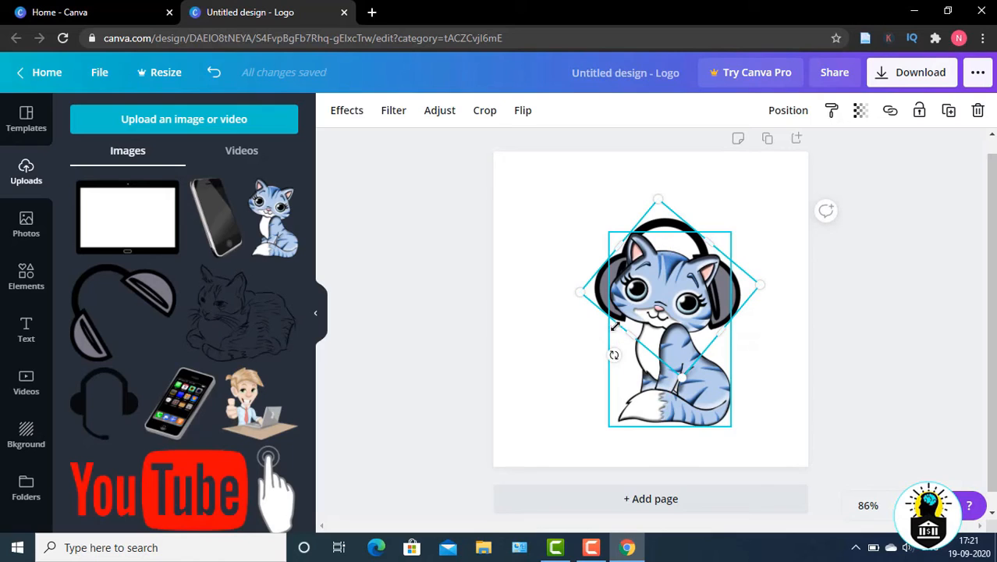
pyautogui.moveTo(613, 355); pyautogui.dragTo(603, 347)
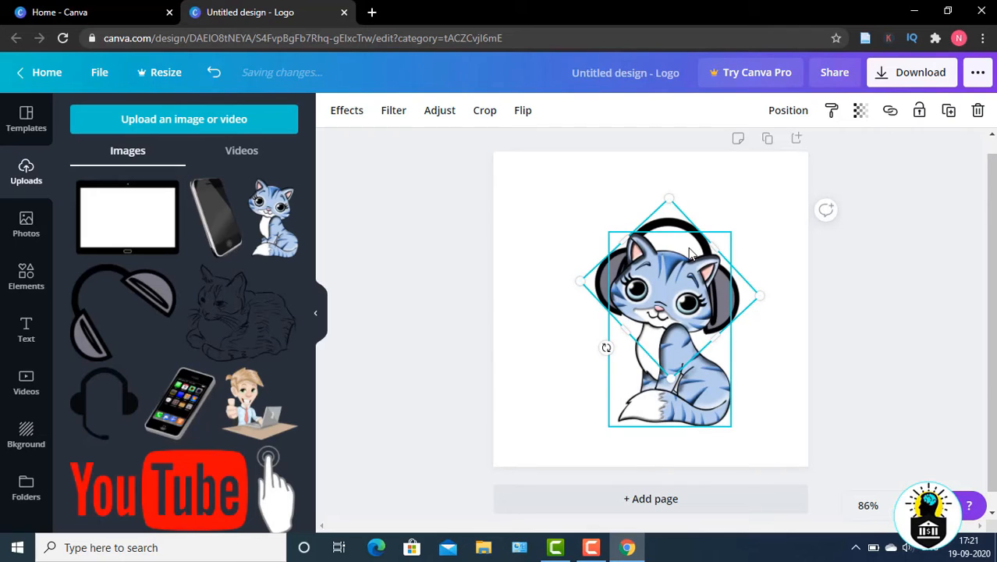
pyautogui.moveTo(671, 225); pyautogui.dragTo(664, 221)
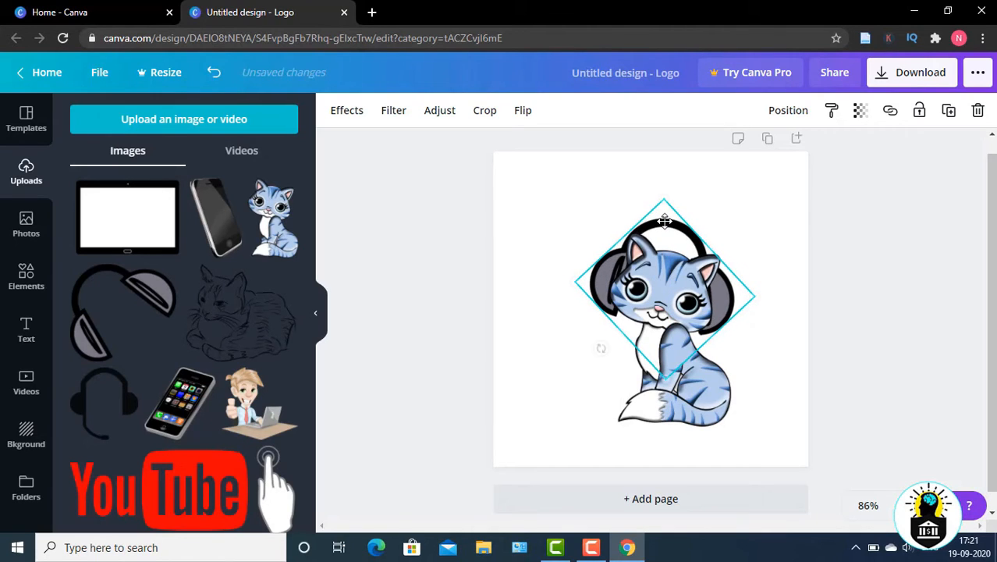
# Add the uploaded blank-screen phone image, shrink it to about half size and place it beside the cat's chest, above its tail tip
pyautogui.click(577, 196)
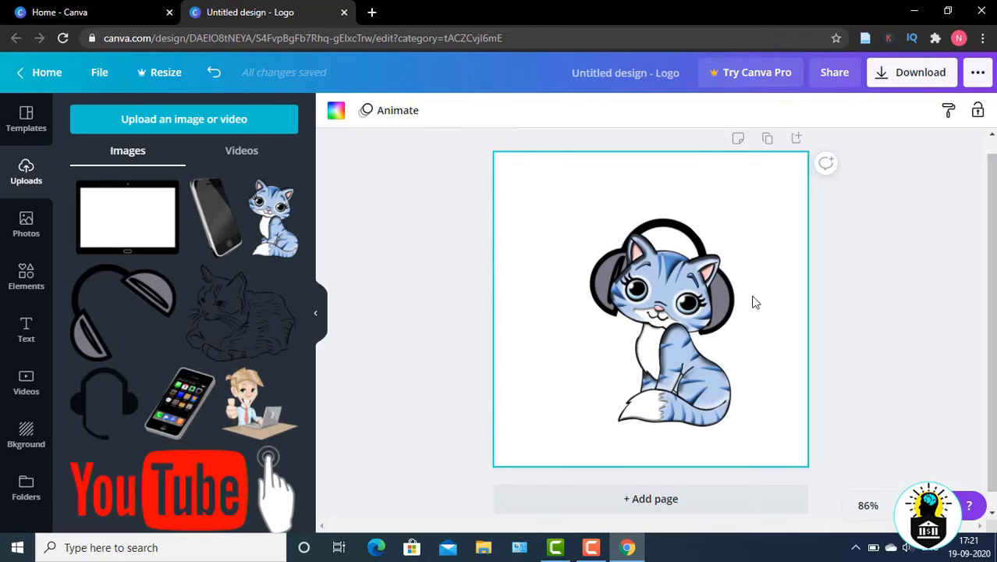
pyautogui.click(213, 227)
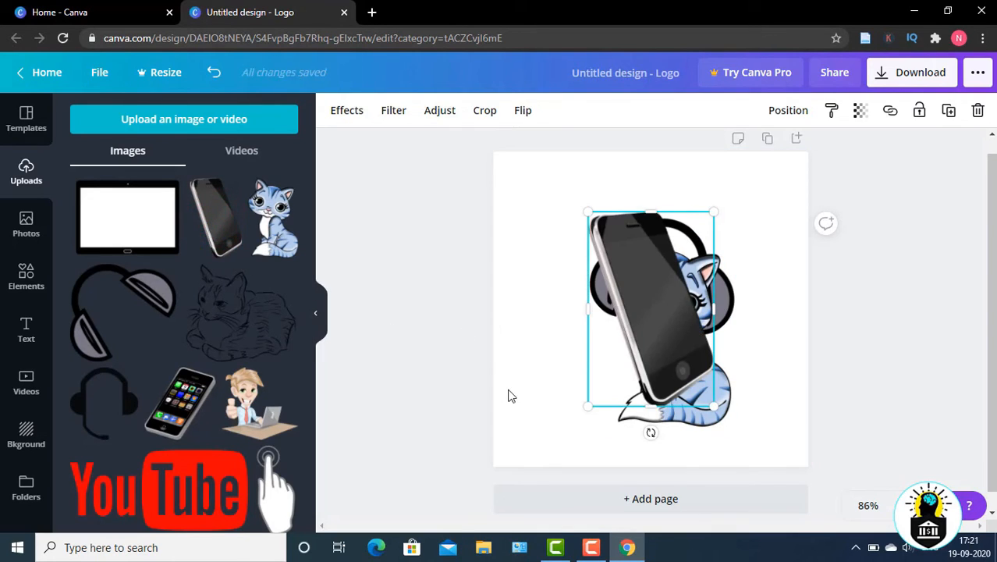
pyautogui.moveTo(588, 211); pyautogui.dragTo(652, 310)
pyautogui.moveTo(676, 361); pyautogui.dragTo(593, 367)
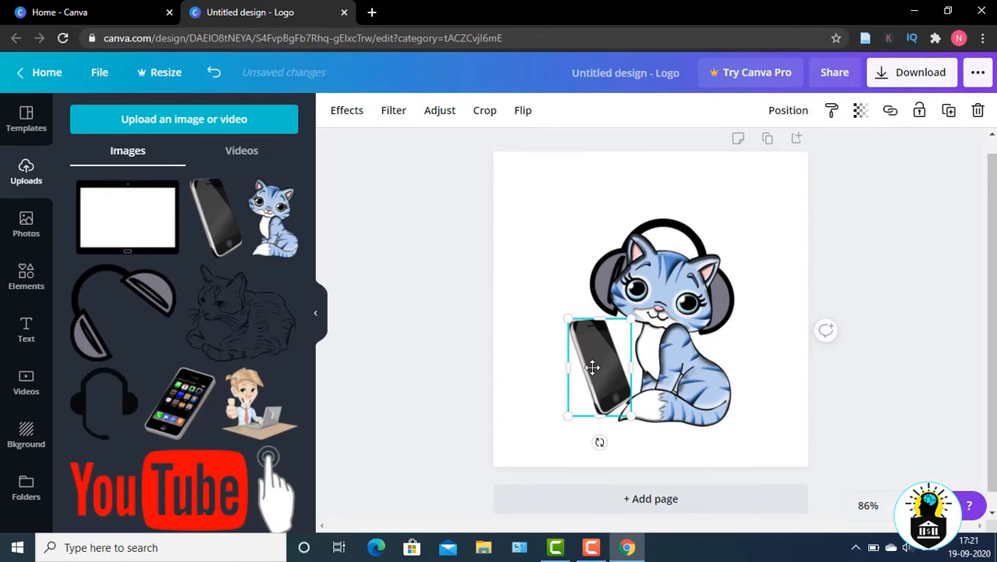
pyautogui.click(545, 196)
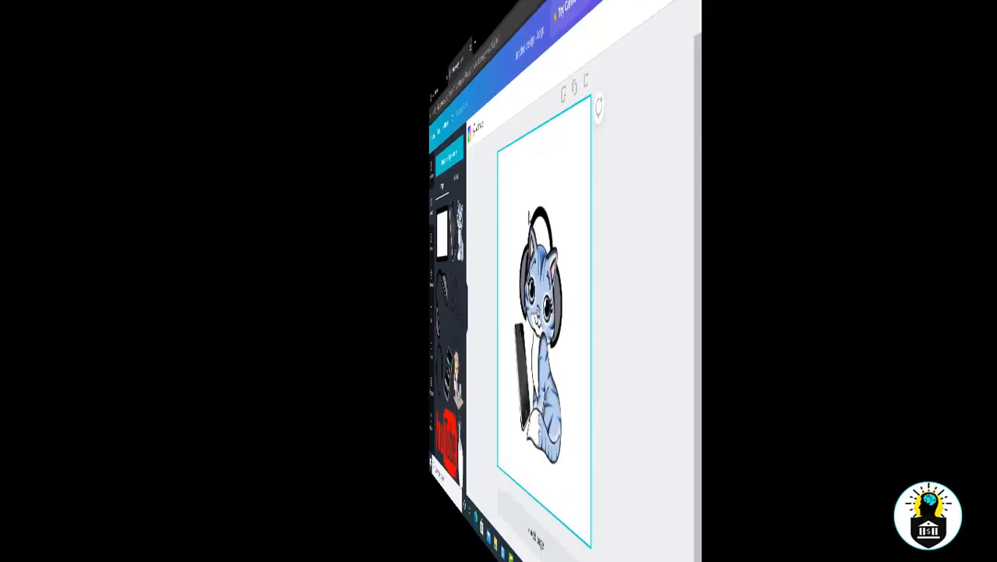
pyautogui.click(746, 201)
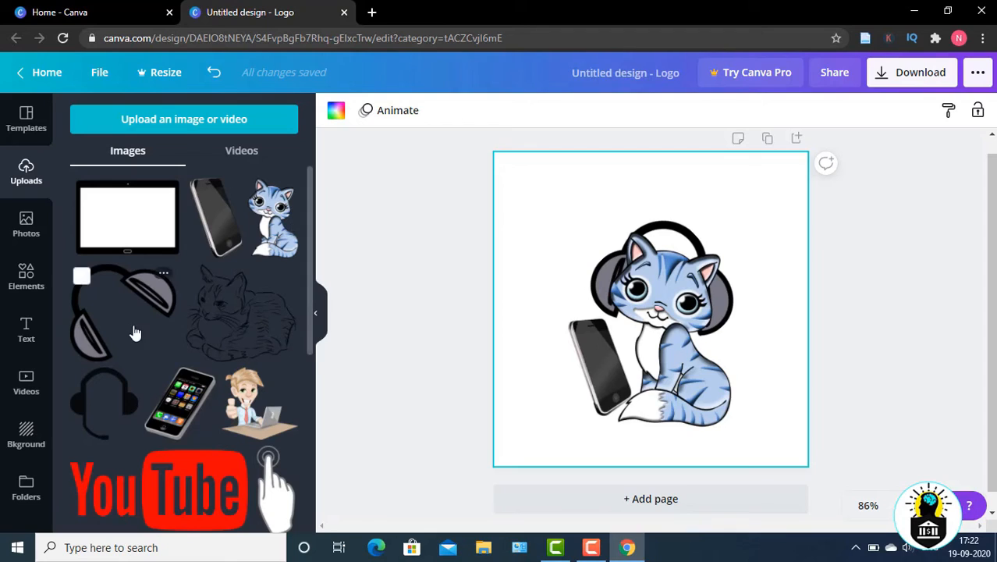
# Add the recently used "The Singles Party!" text combination and delete its two smaller text blocks, keeping only the heading
pyautogui.click(26, 332)
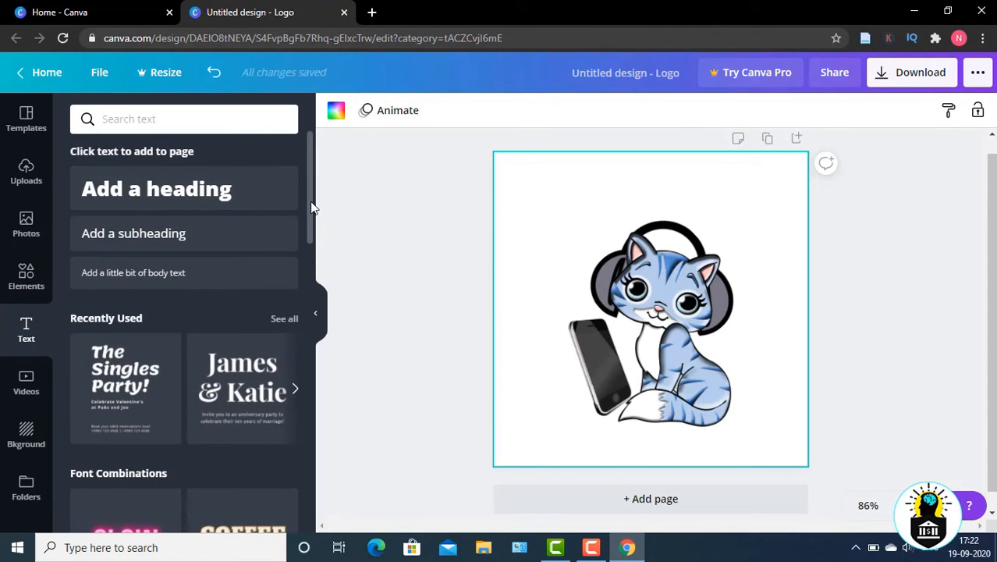
pyautogui.moveTo(310, 203)
pyautogui.mouseDown()
pyautogui.moveTo(328, 257)
pyautogui.moveTo(326, 308)
pyautogui.moveTo(324, 213)
pyautogui.mouseUp()
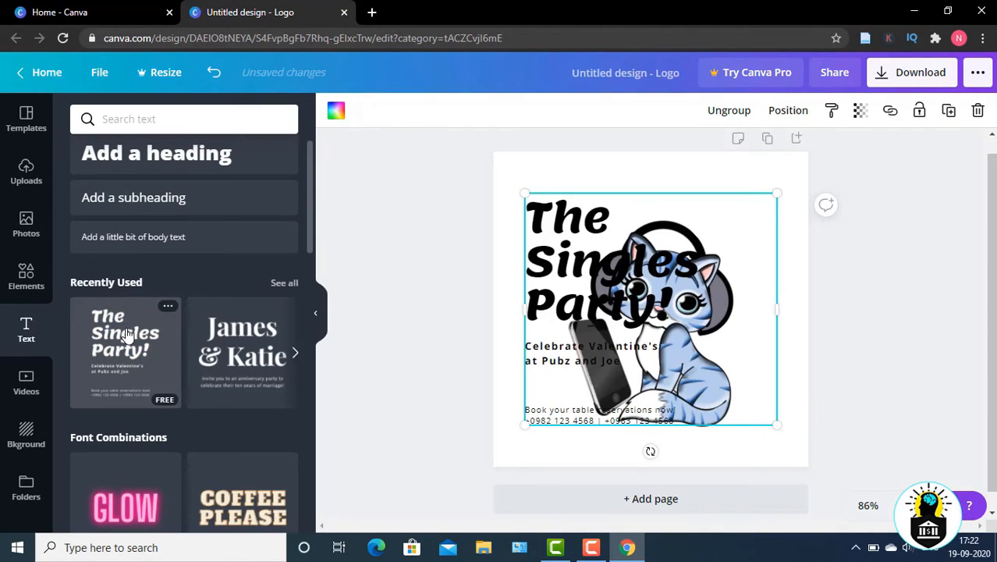
pyautogui.click(579, 354)
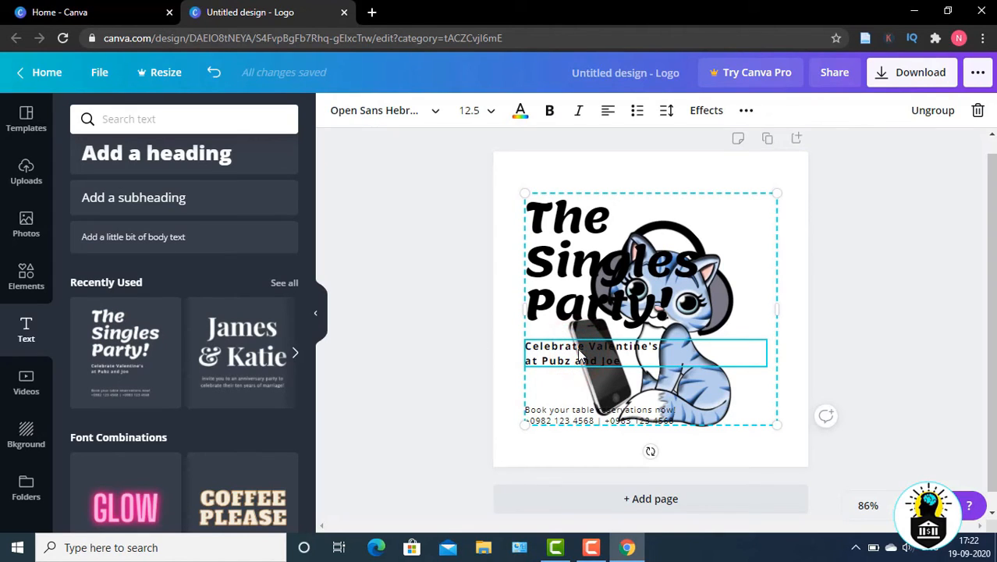
pyautogui.press('Delete')
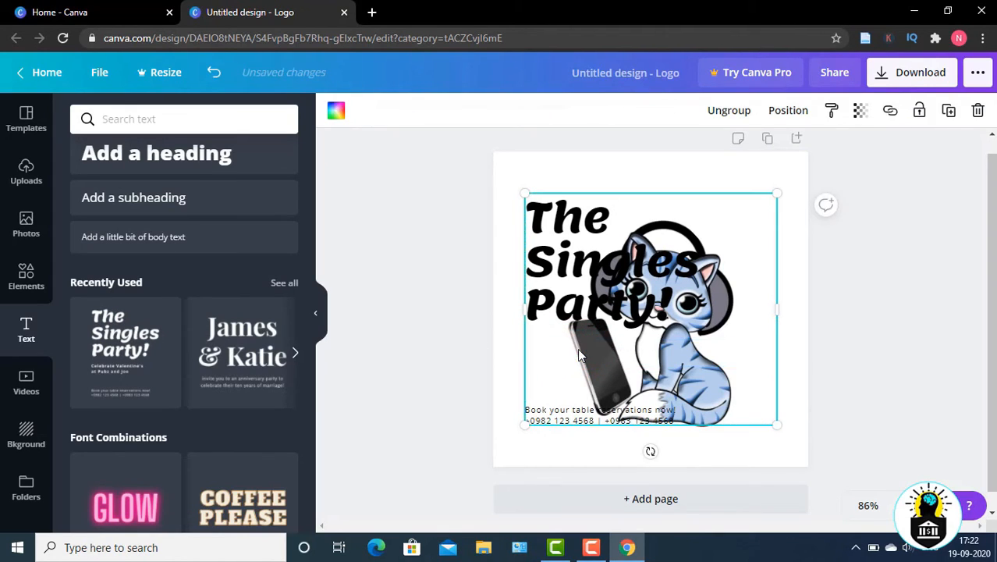
pyautogui.click(572, 422)
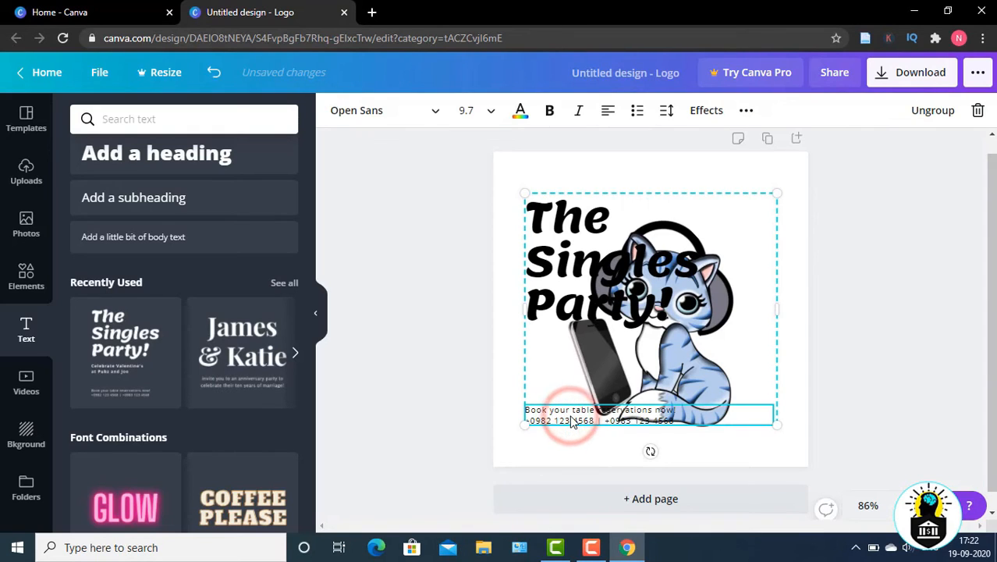
pyautogui.press('Delete')
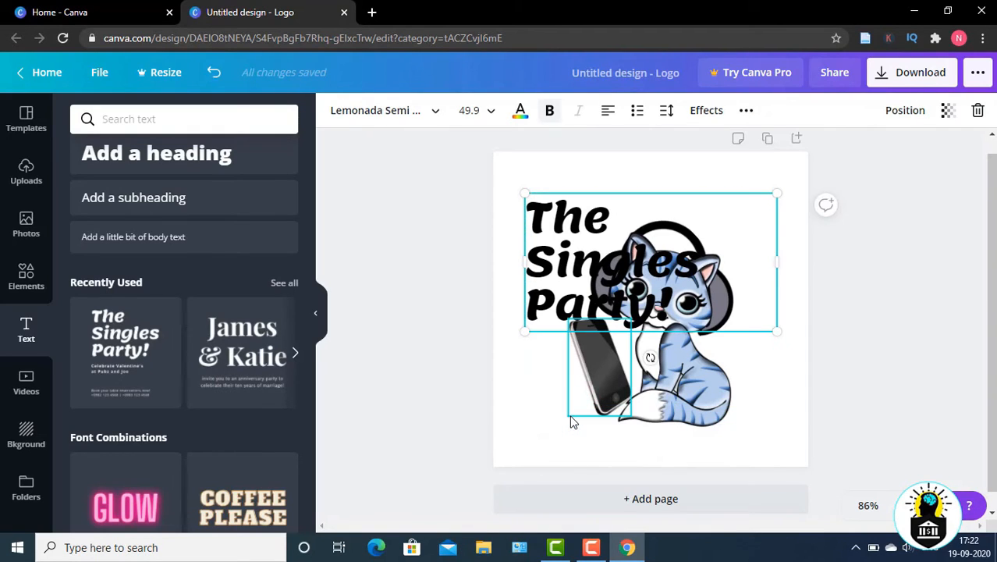
# Replace the heading text with "India"
pyautogui.doubleClick(675, 304)
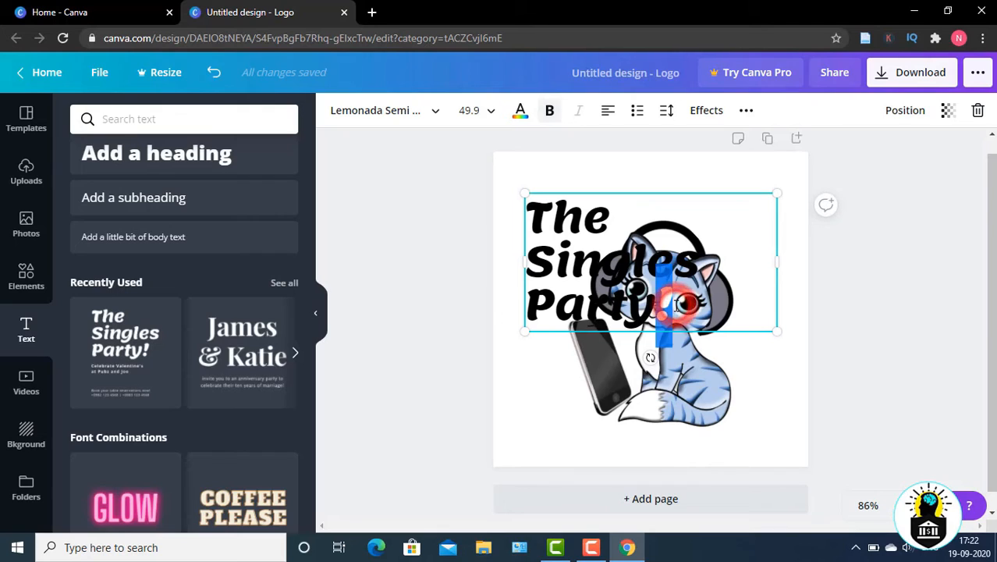
pyautogui.press('BackSpace')
pyautogui.press('BackSpace')
pyautogui.press('BackSpace')
pyautogui.press('BackSpace')
pyautogui.press('BackSpace')
pyautogui.press('BackSpace')
pyautogui.press('BackSpace')
pyautogui.press('BackSpace')
pyautogui.press('BackSpace')
pyautogui.press('BackSpace')
pyautogui.press('BackSpace')
pyautogui.press('BackSpace')
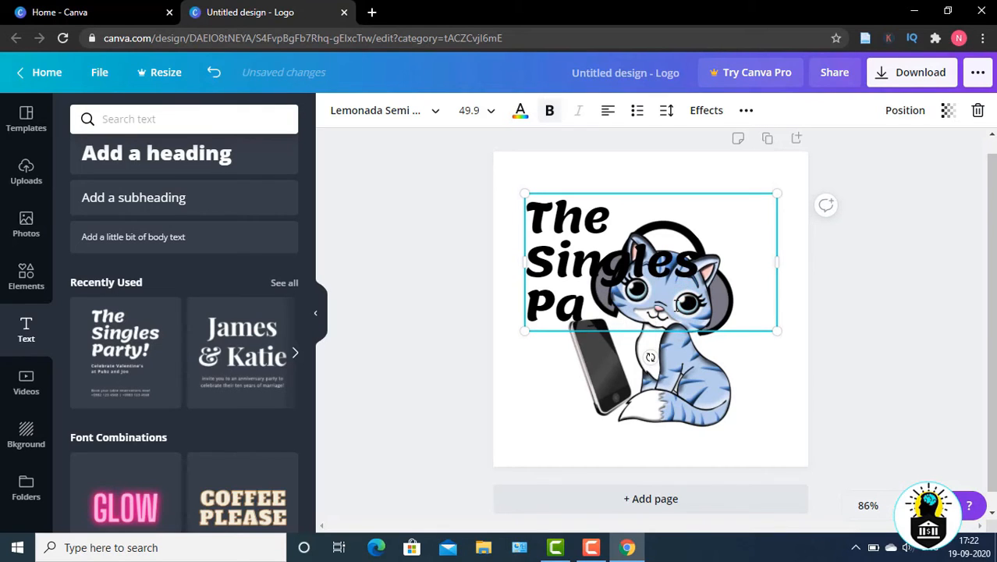
pyautogui.press('BackSpace')
pyautogui.press('BackSpace')
pyautogui.press('BackSpace')
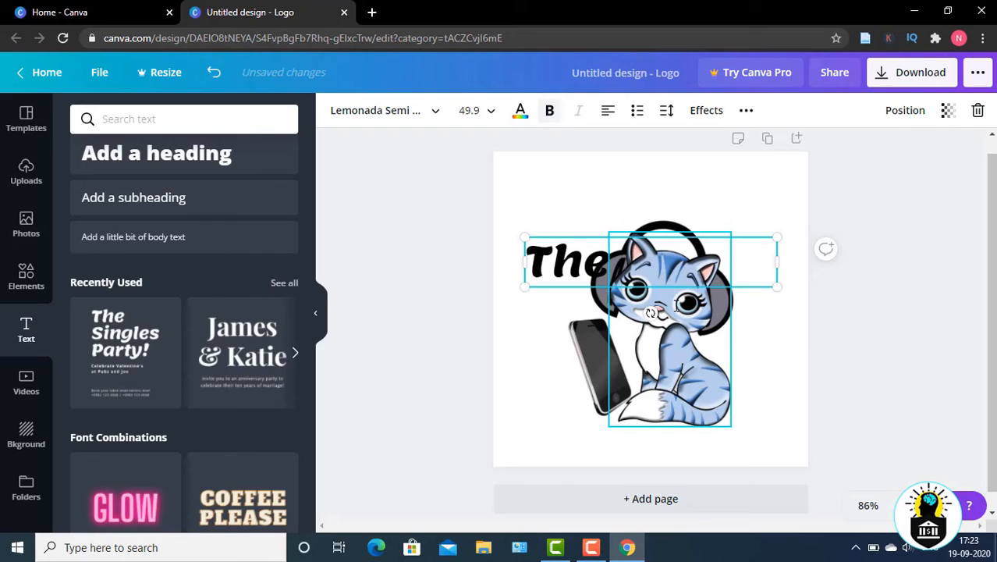
pyautogui.press('BackSpace')
pyautogui.press('BackSpace')
pyautogui.press('BackSpace')
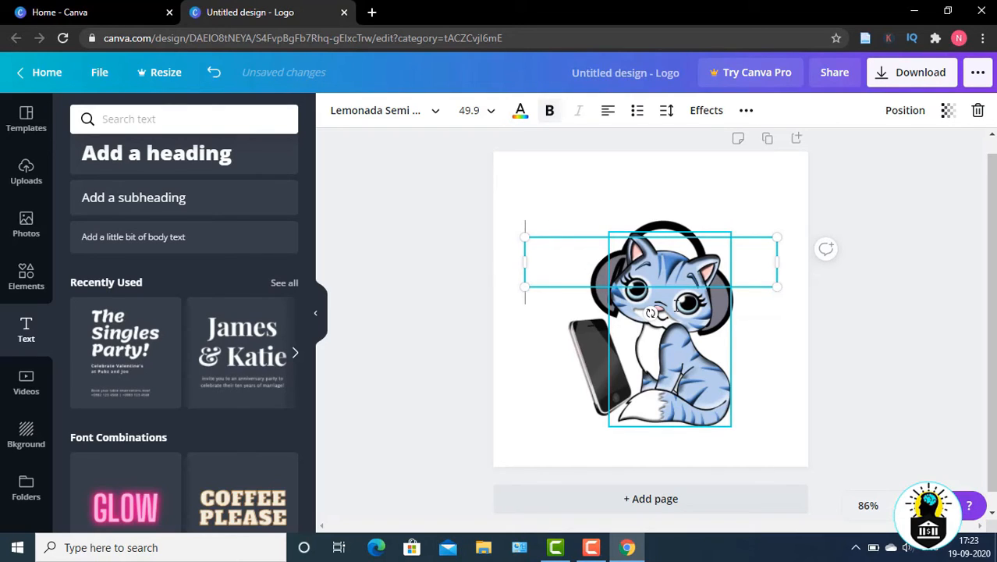
pyautogui.write('India')
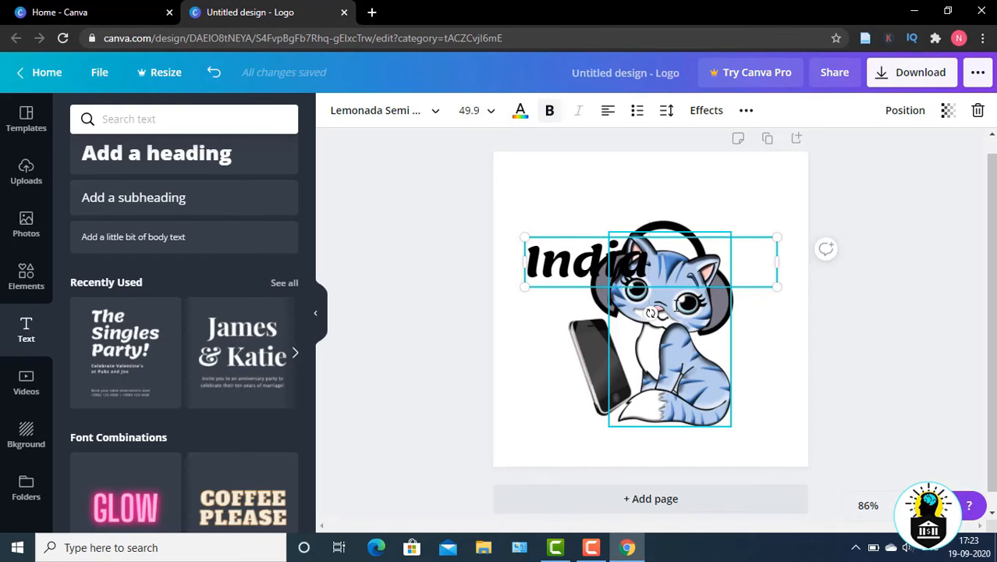
# Shrink the "India" text to size 23.6 and narrow its text box to fit the word
pyautogui.moveTo(524, 236); pyautogui.dragTo(658, 262)
pyautogui.moveTo(779, 275); pyautogui.dragTo(720, 275)
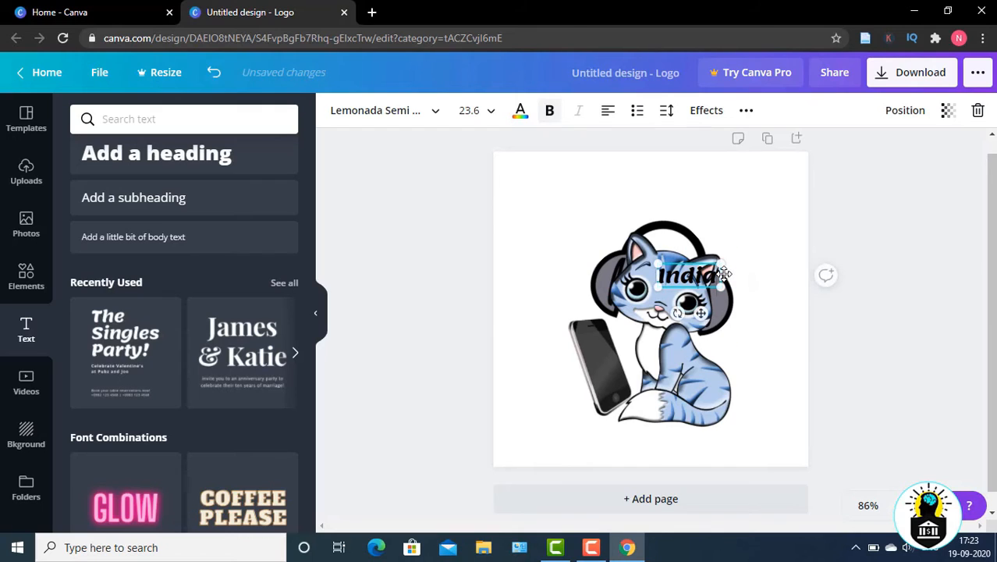
pyautogui.click(768, 356)
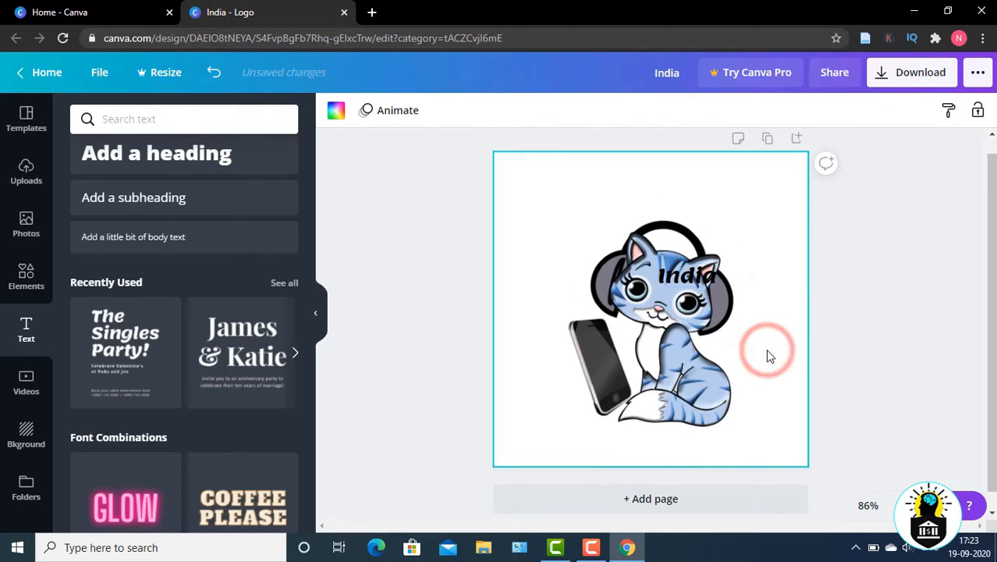
# Move the "India" text onto the phone and rotate it clockwise to run down the screen along the phone's tilt
pyautogui.click(691, 282)
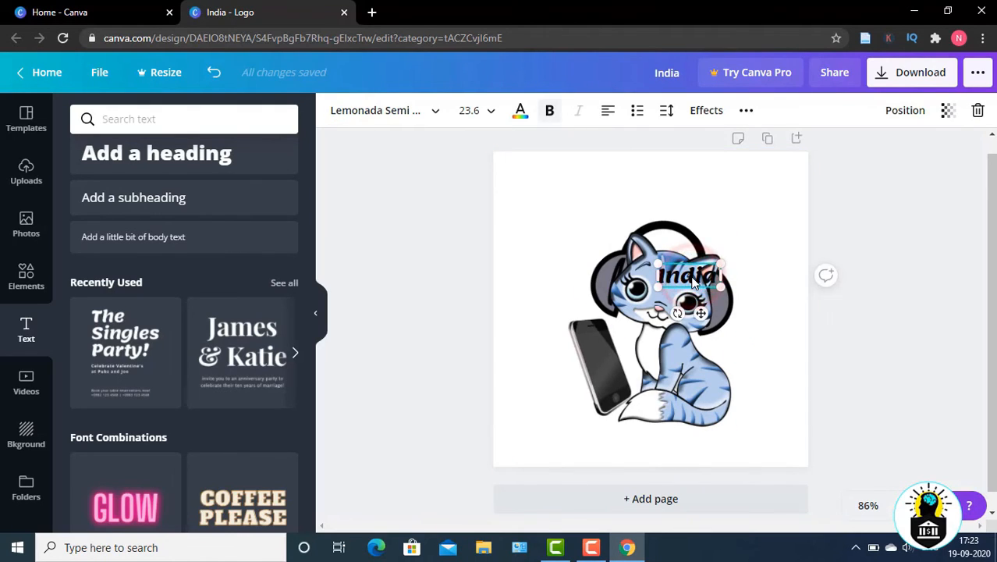
pyautogui.moveTo(702, 314); pyautogui.dragTo(618, 389)
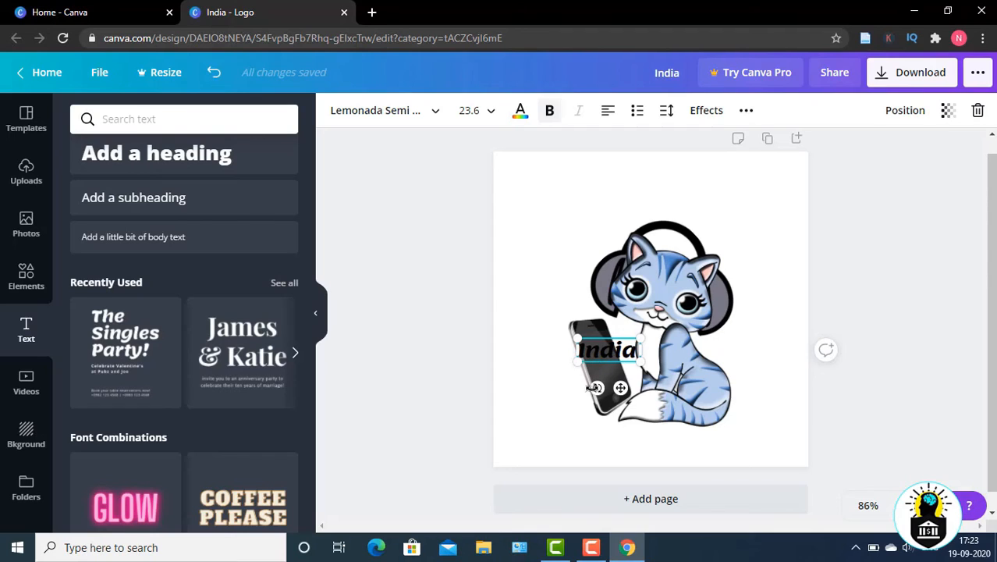
pyautogui.moveTo(597, 388); pyautogui.dragTo(573, 383)
pyautogui.click(556, 278)
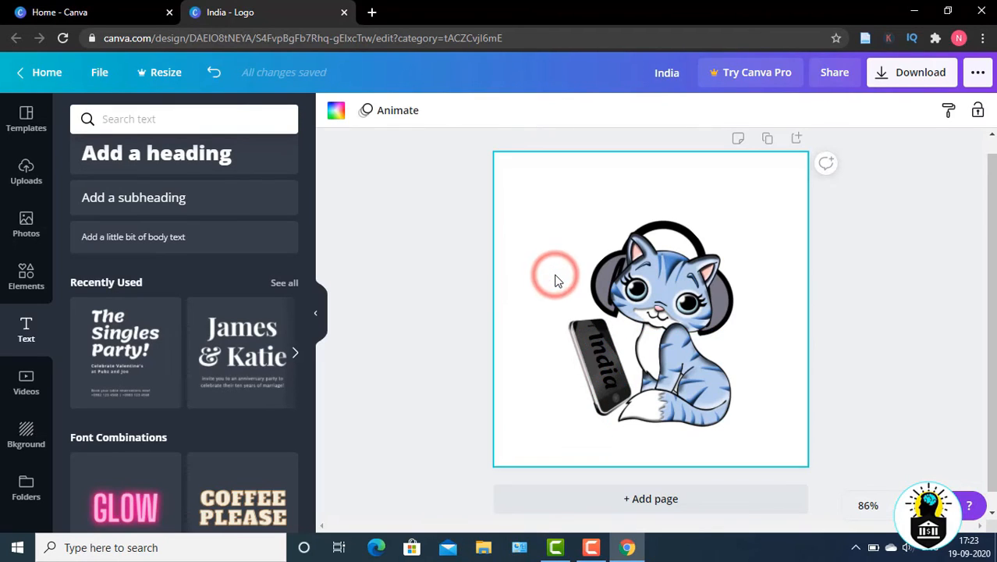
# Try red and yellow on the "India" text, and settle on the custom cyan colour #00FFF0
pyautogui.click(595, 347)
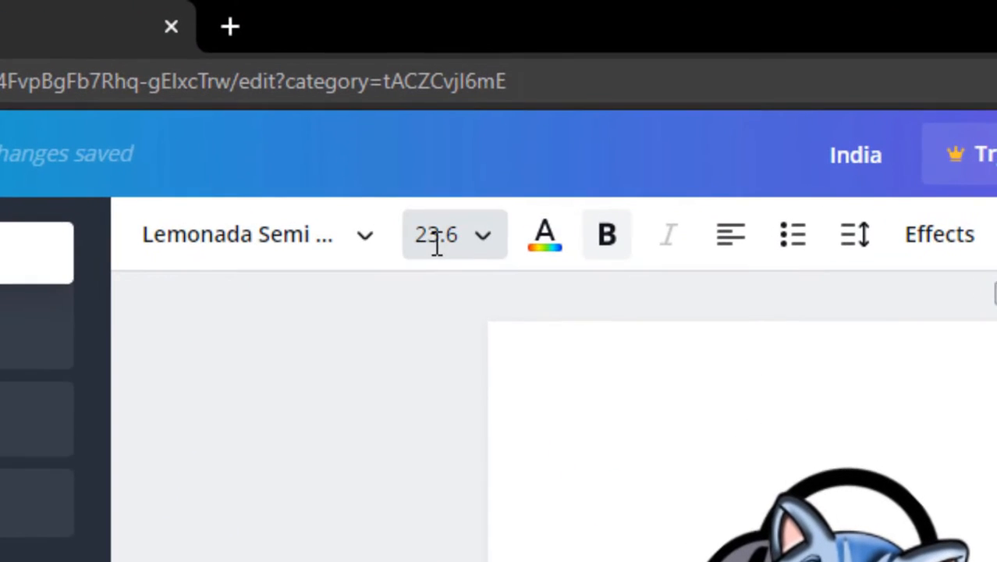
pyautogui.click(544, 251)
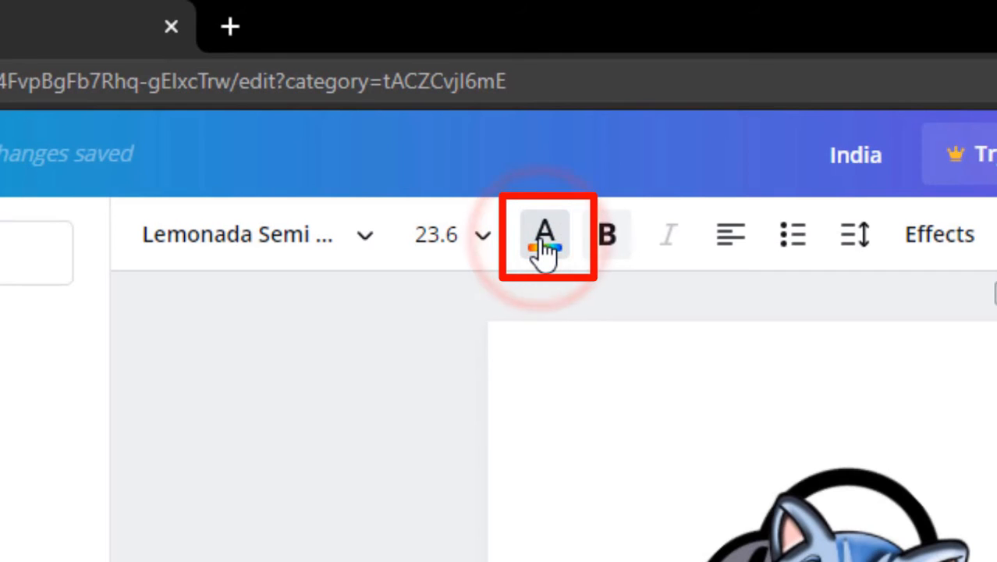
pyautogui.click(1, 391)
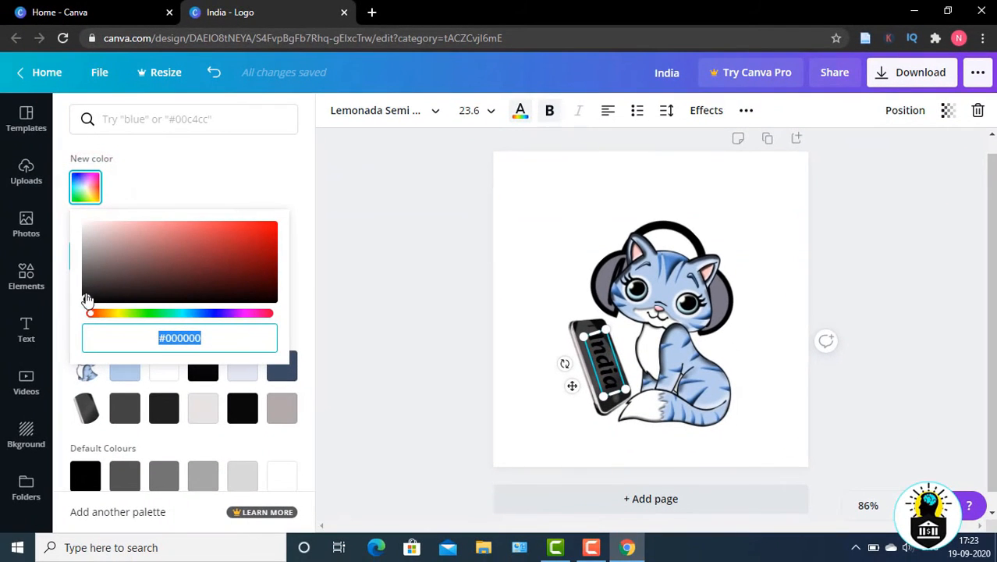
pyautogui.moveTo(86, 300); pyautogui.dragTo(273, 226)
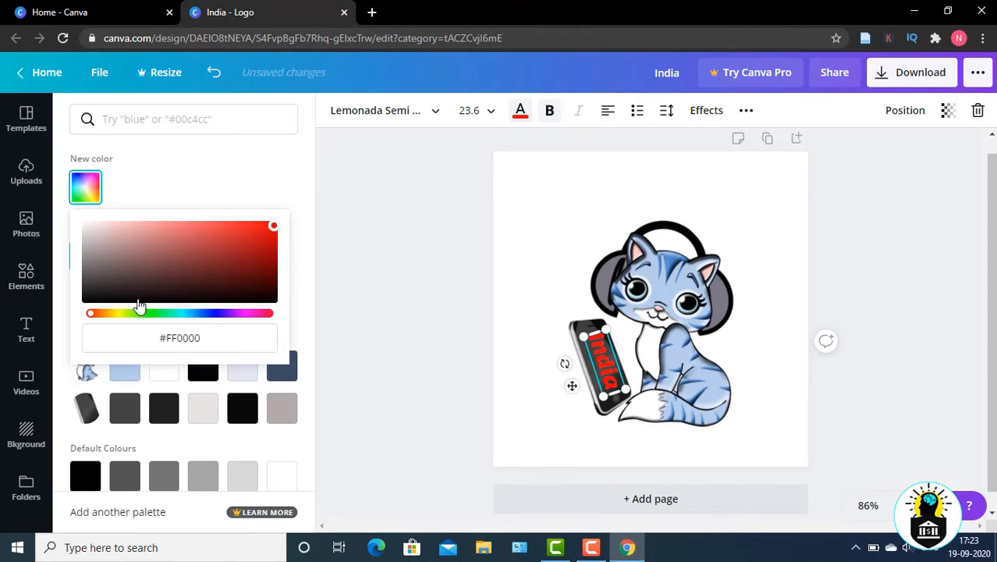
pyautogui.moveTo(90, 320); pyautogui.dragTo(122, 320)
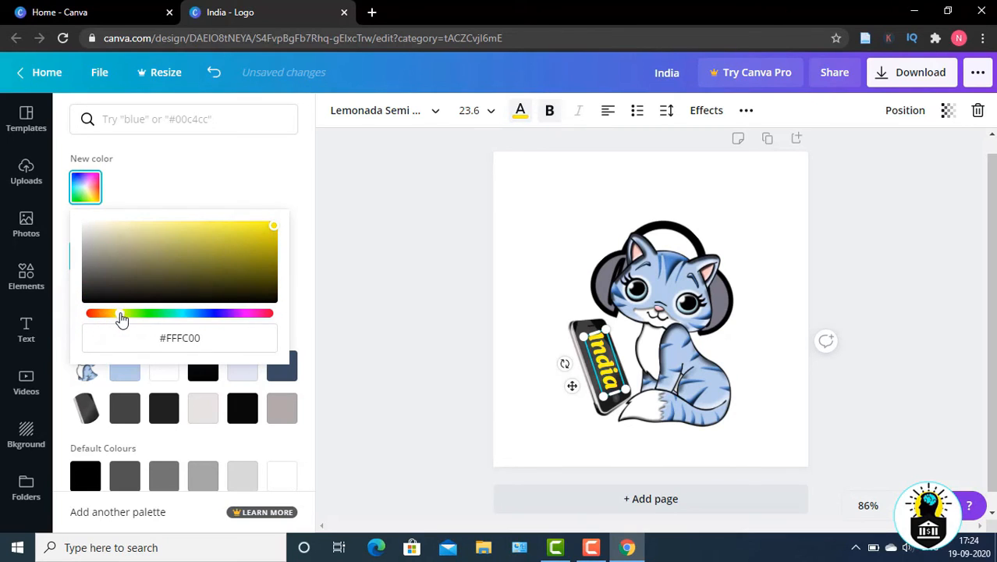
pyautogui.moveTo(121, 320); pyautogui.dragTo(180, 328)
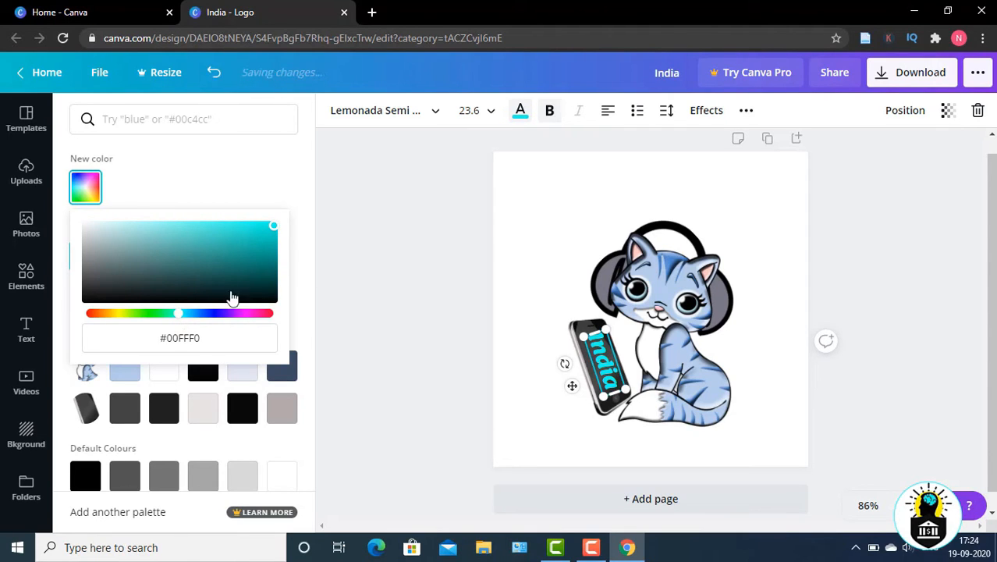
pyautogui.click(525, 264)
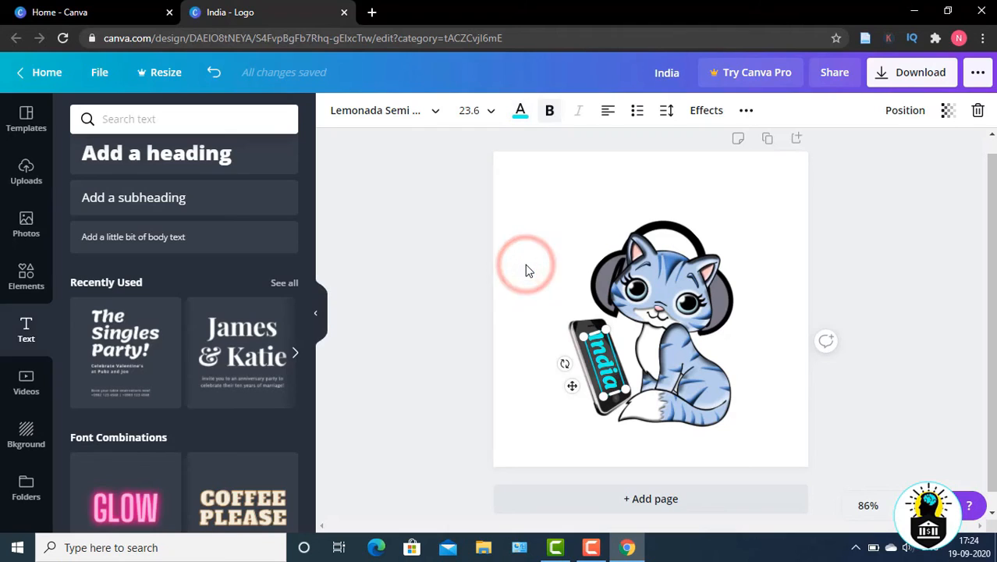
pyautogui.click(570, 384)
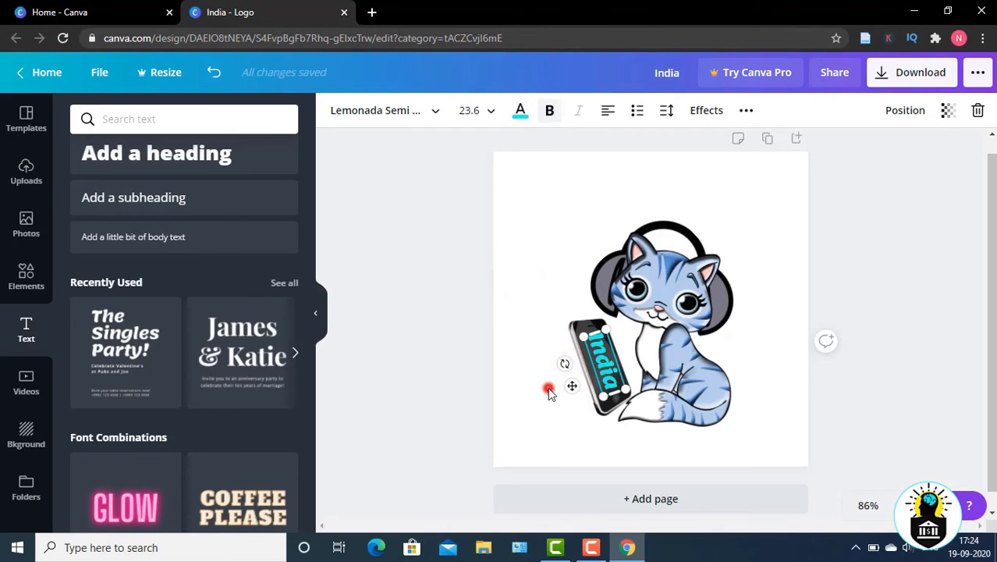
pyautogui.click(548, 393)
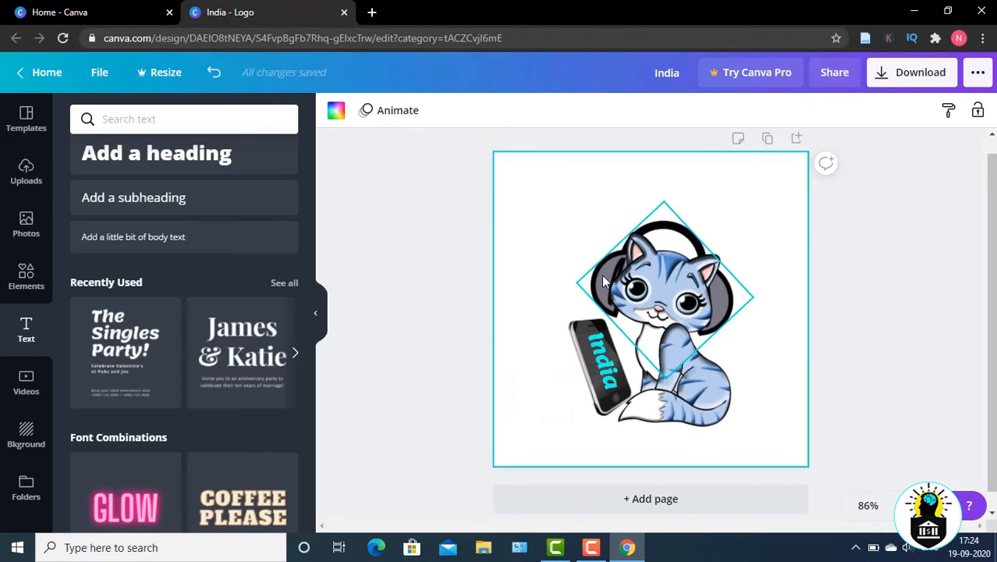
pyautogui.click(603, 283)
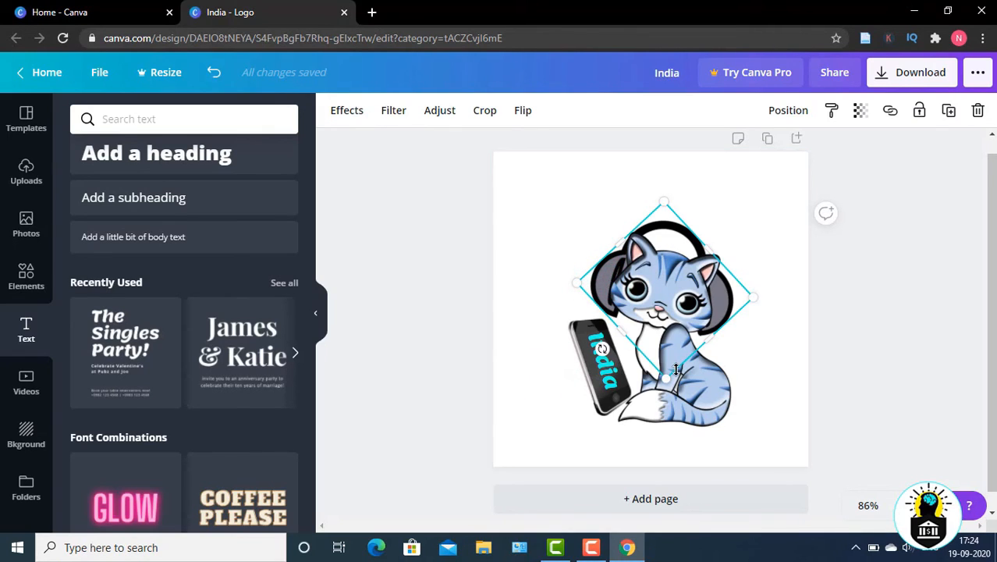
pyautogui.click(793, 355)
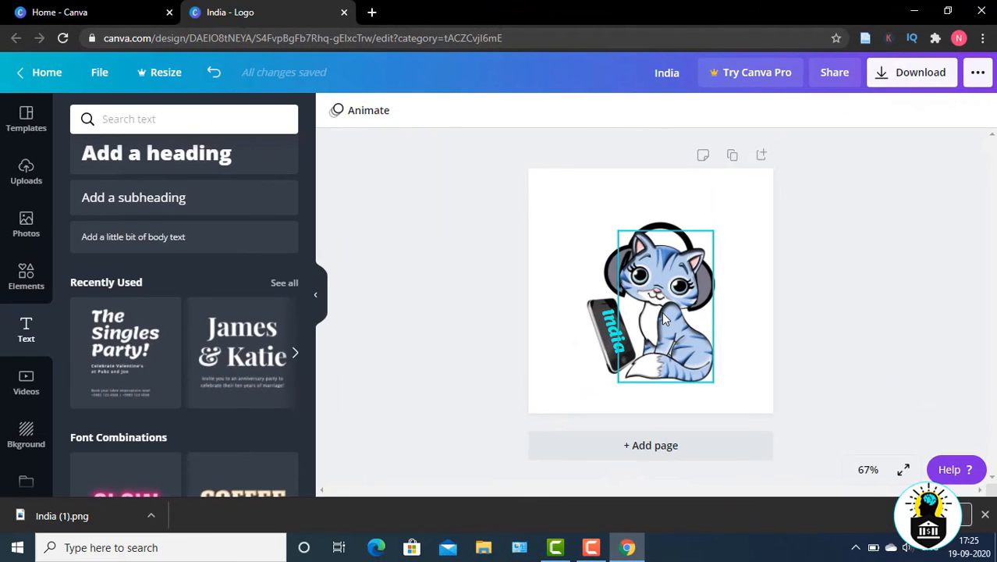
# Select all elements of the logo and shift them together slightly up and to the left on the page
pyautogui.click(662, 311)
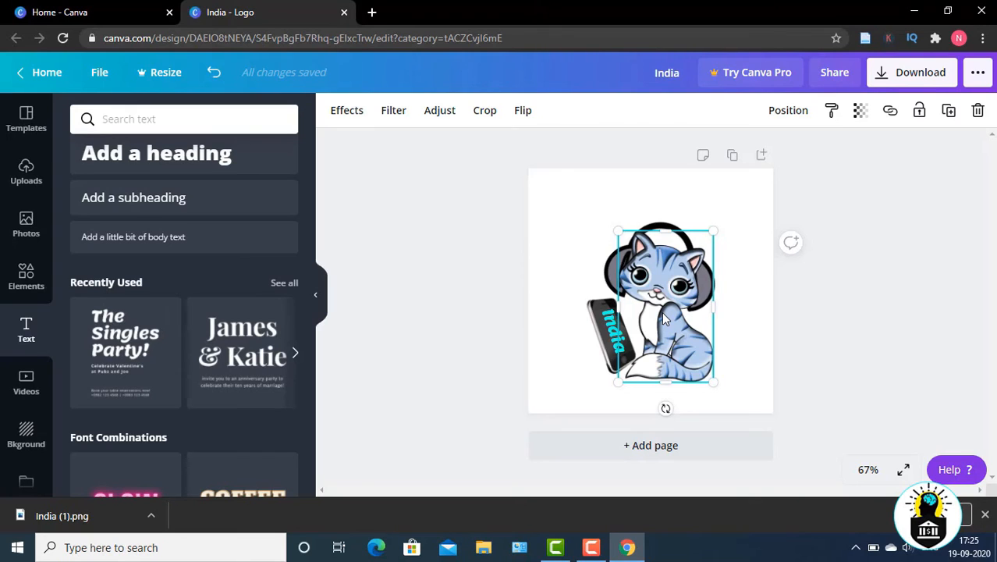
pyautogui.hotkey('ctrl', 'a')
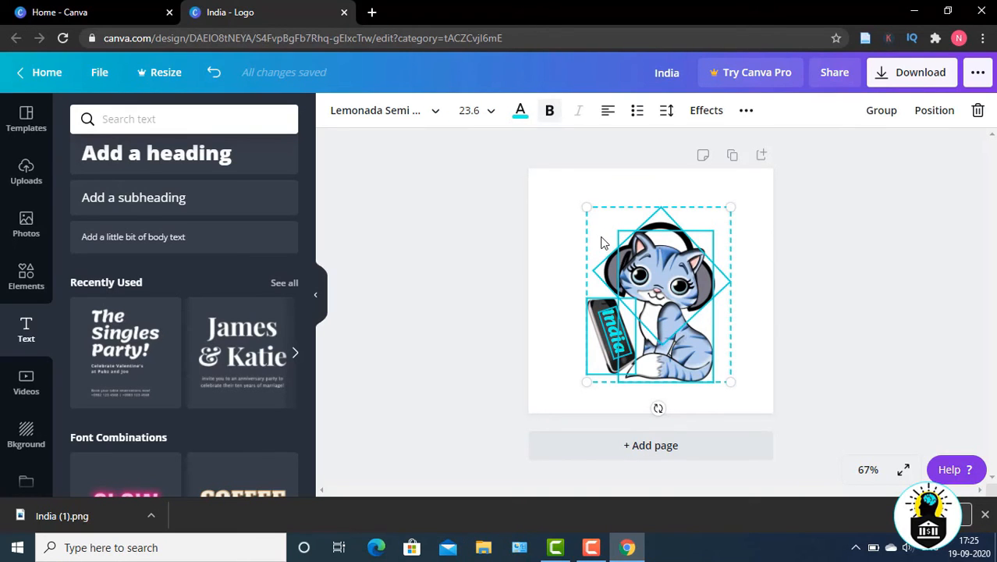
pyautogui.moveTo(599, 240); pyautogui.dragTo(595, 233)
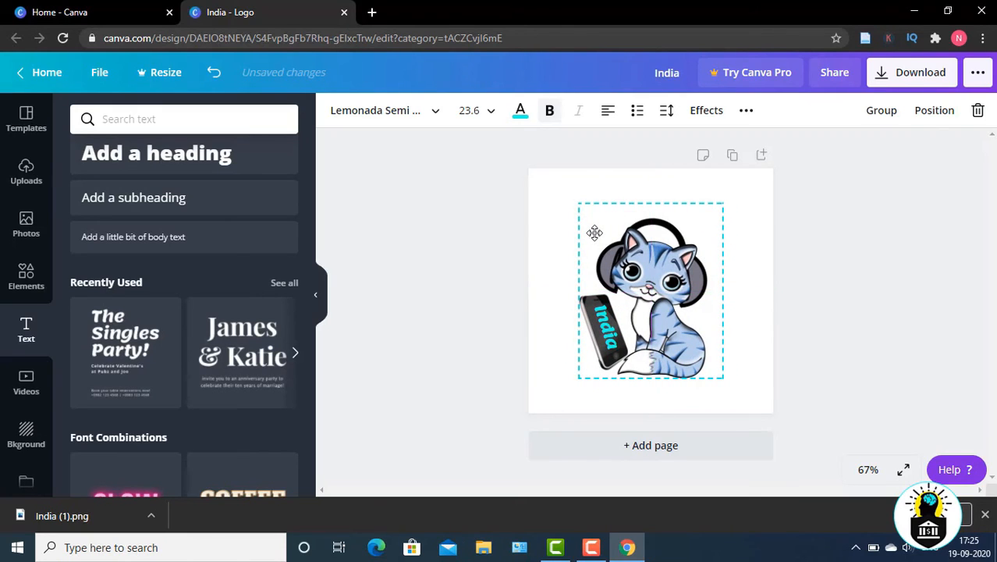
# Download the finished logo as a PNG file and dismiss the business card printing offer
pyautogui.click(486, 254)
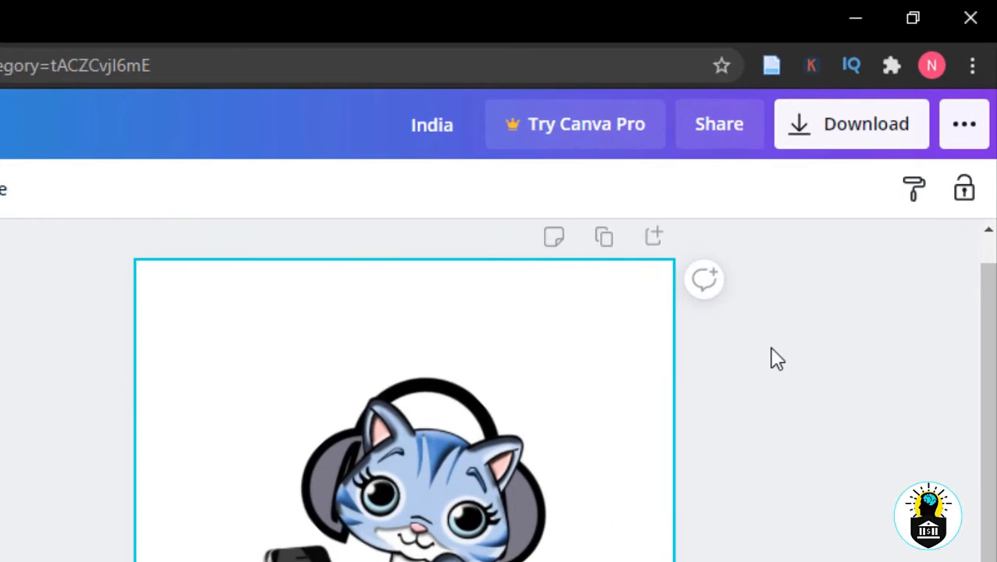
pyautogui.click(868, 139)
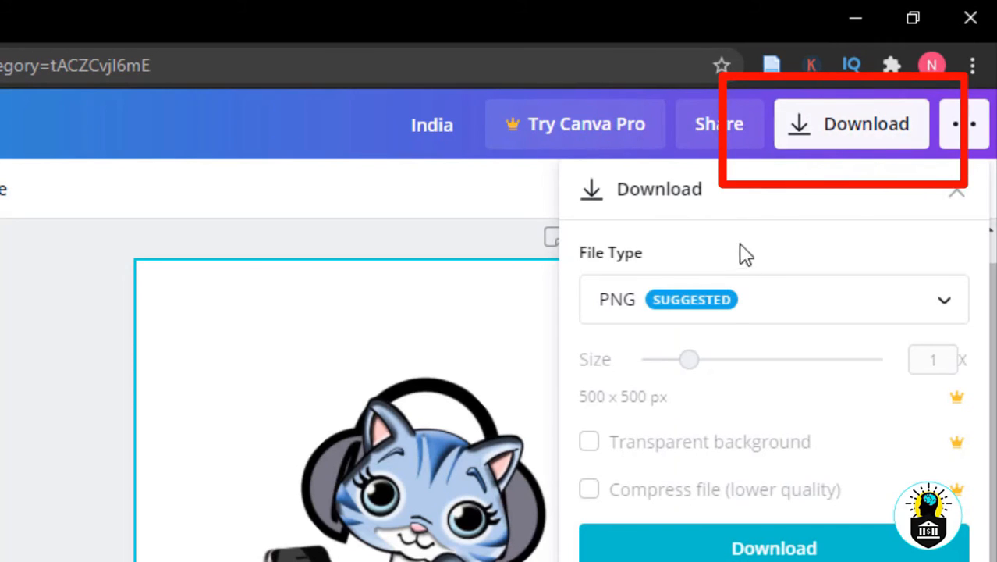
pyautogui.click(947, 304)
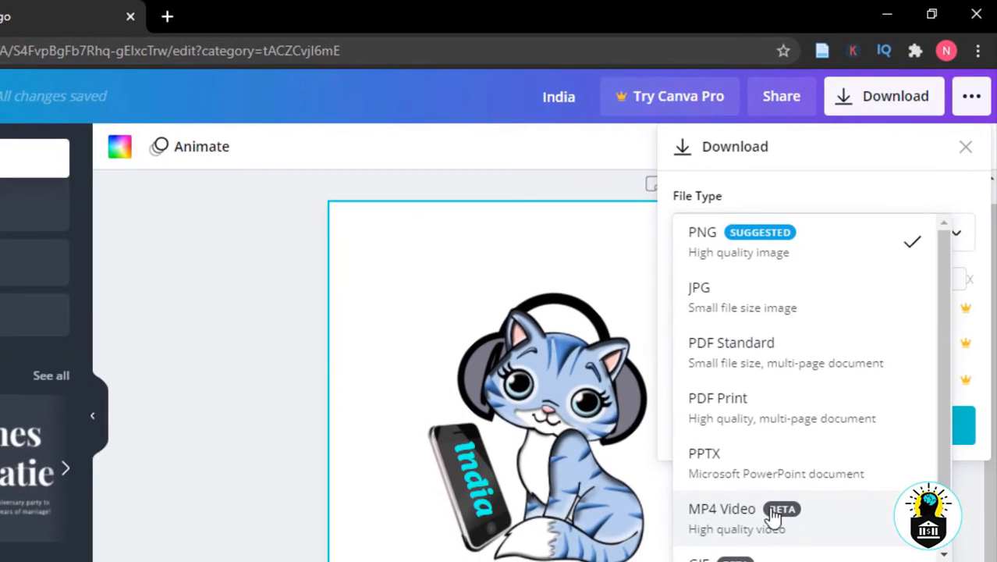
pyautogui.click(916, 253)
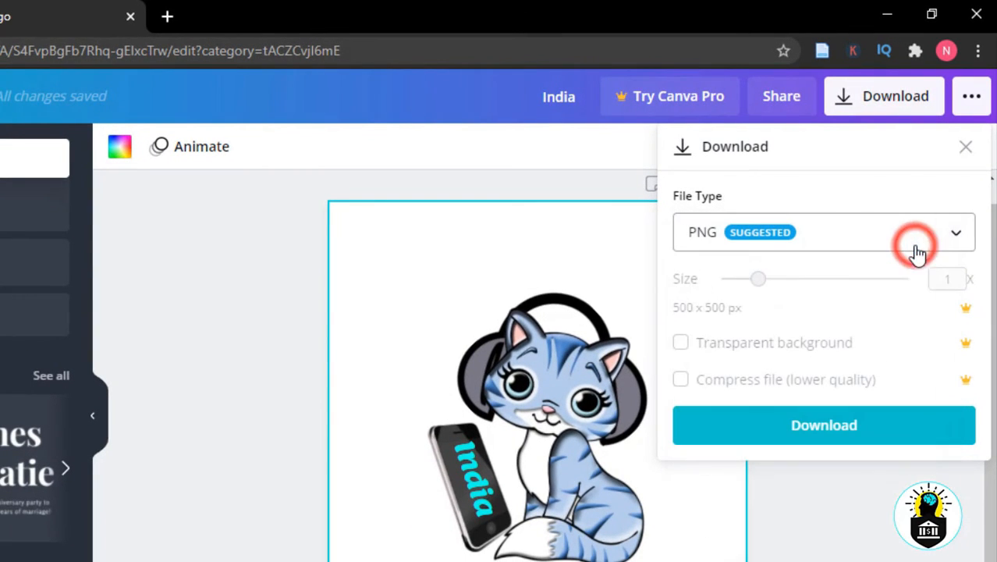
pyautogui.click(824, 428)
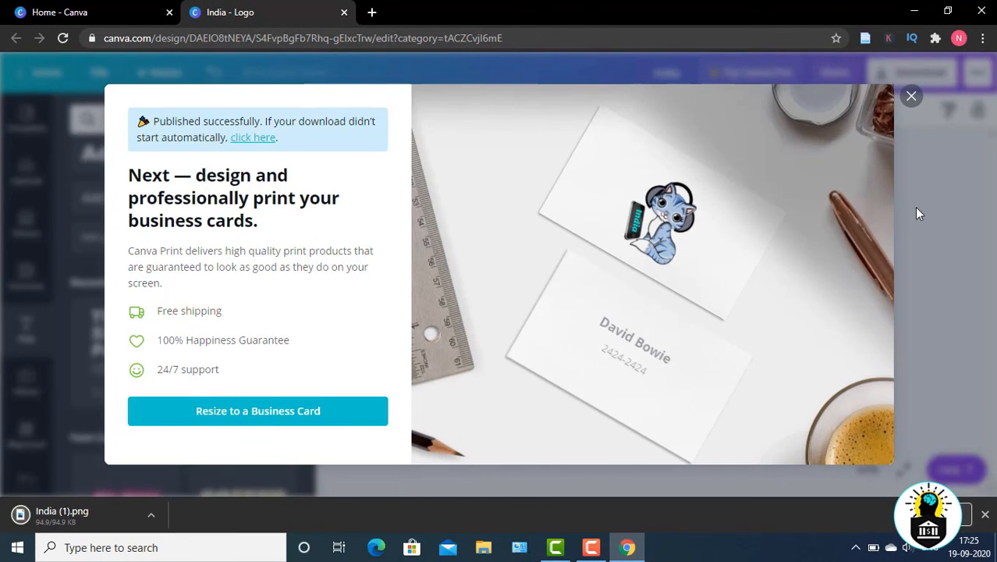
pyautogui.click(910, 97)
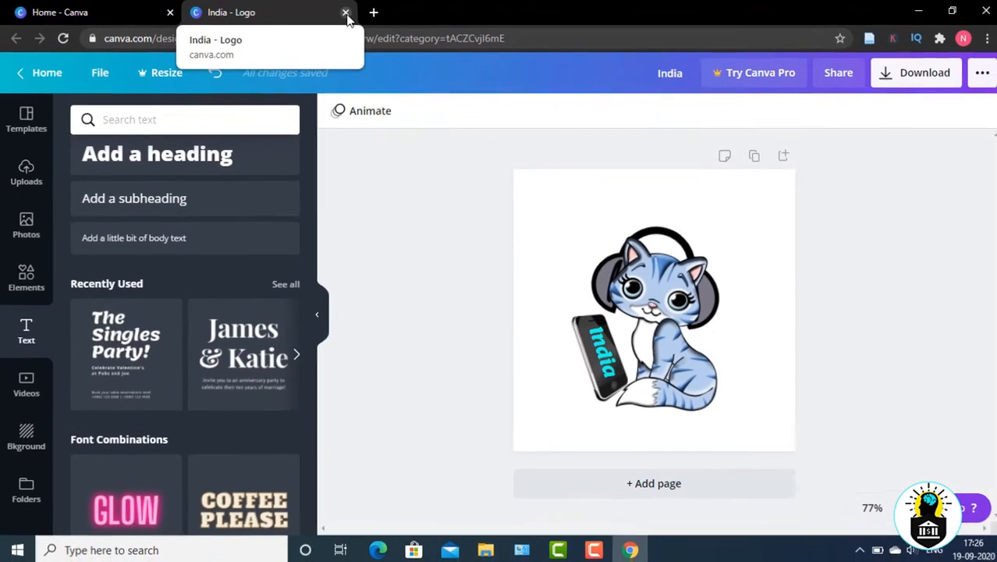
# Close the India logo design and dismiss the open "logo" design search on the home page
pyautogui.click(525, 19)
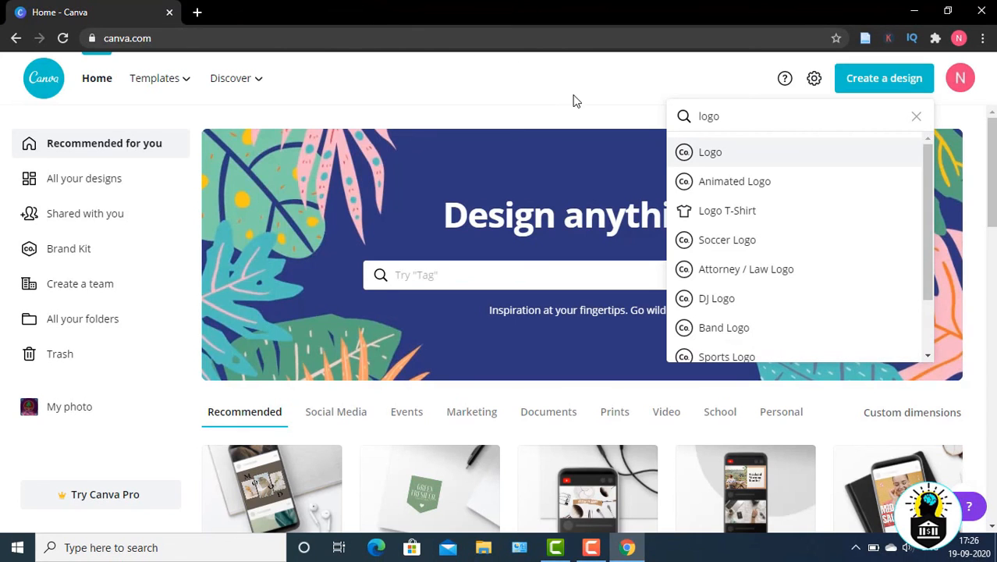
pyautogui.click(573, 96)
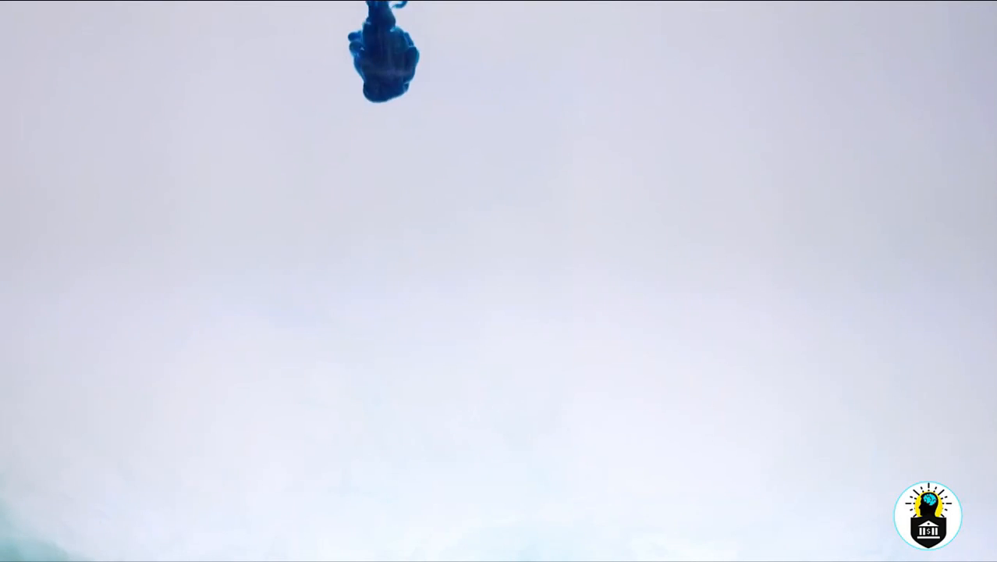